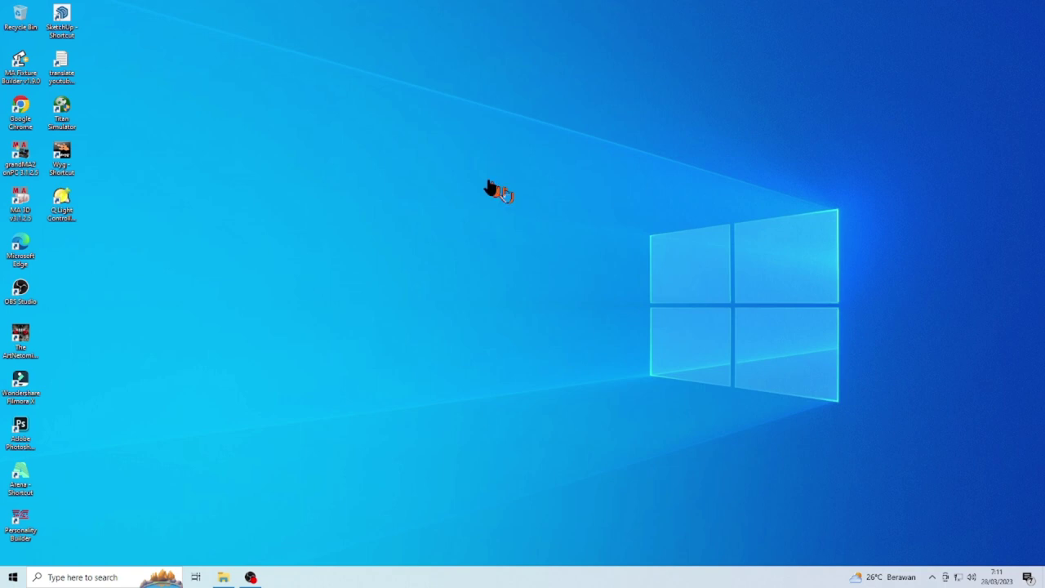
pyautogui.rightClick(388, 148)
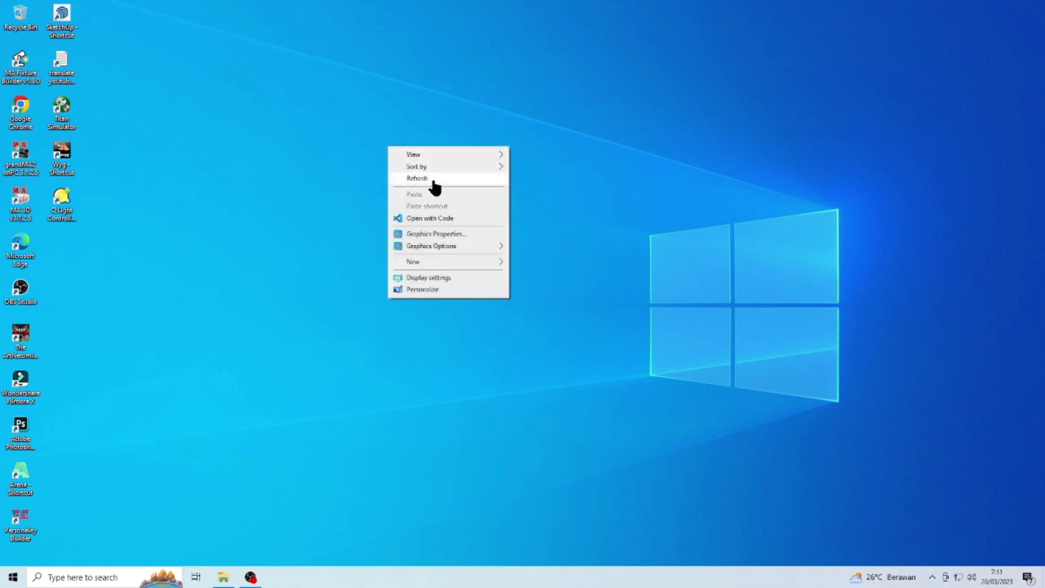
pyautogui.click(432, 180)
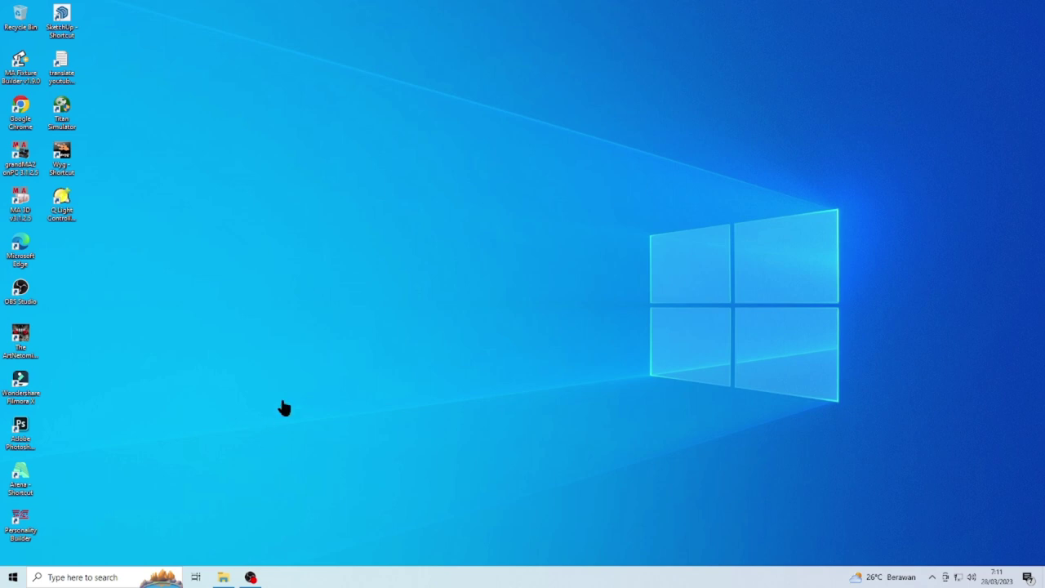
# Launch the Freestyler installer from the Program folder on drive E: and accept its license agreement
pyautogui.click(224, 577)
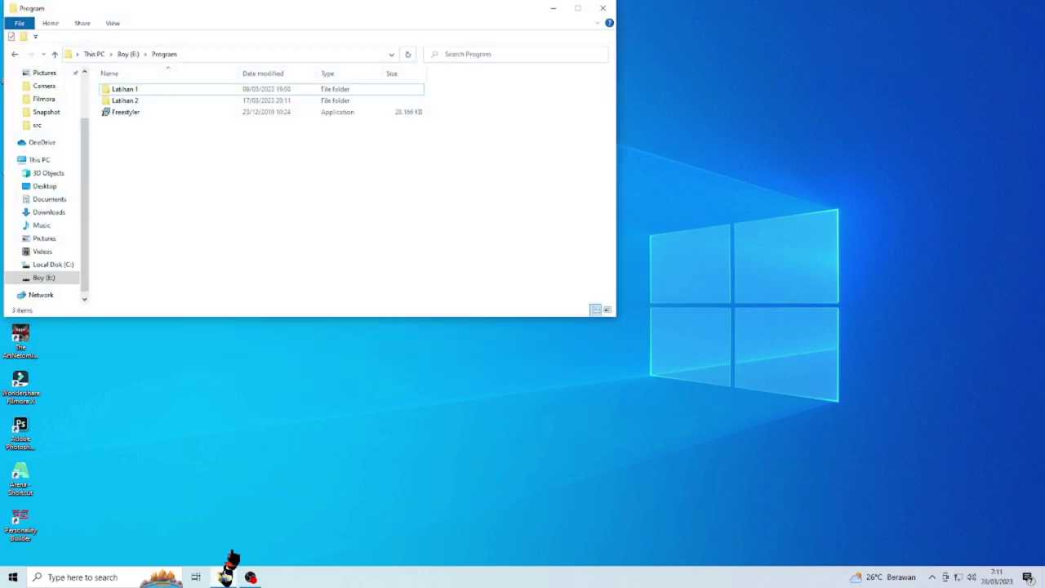
pyautogui.click(163, 116)
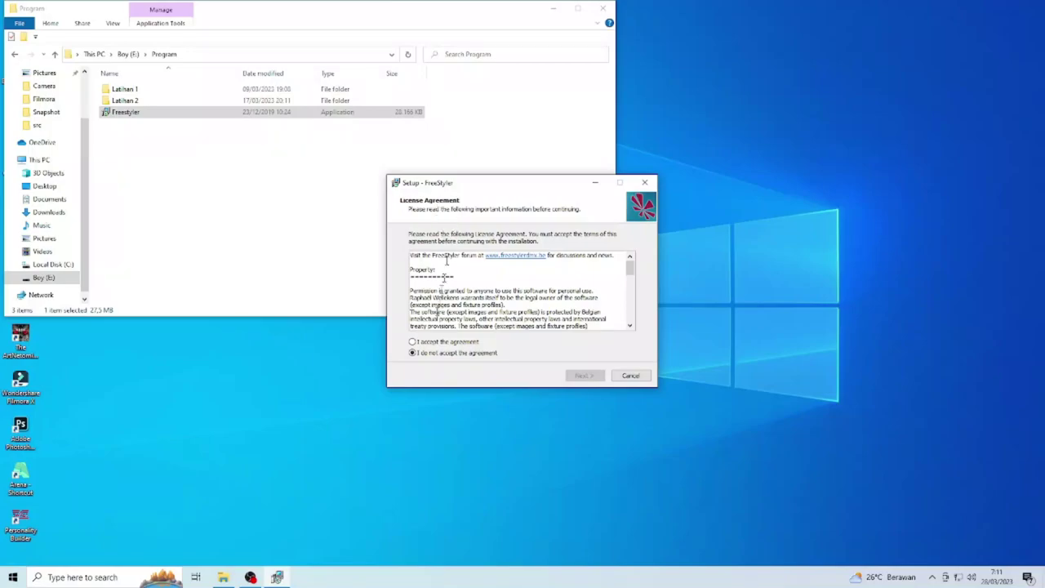
pyautogui.click(446, 343)
pyautogui.click(585, 376)
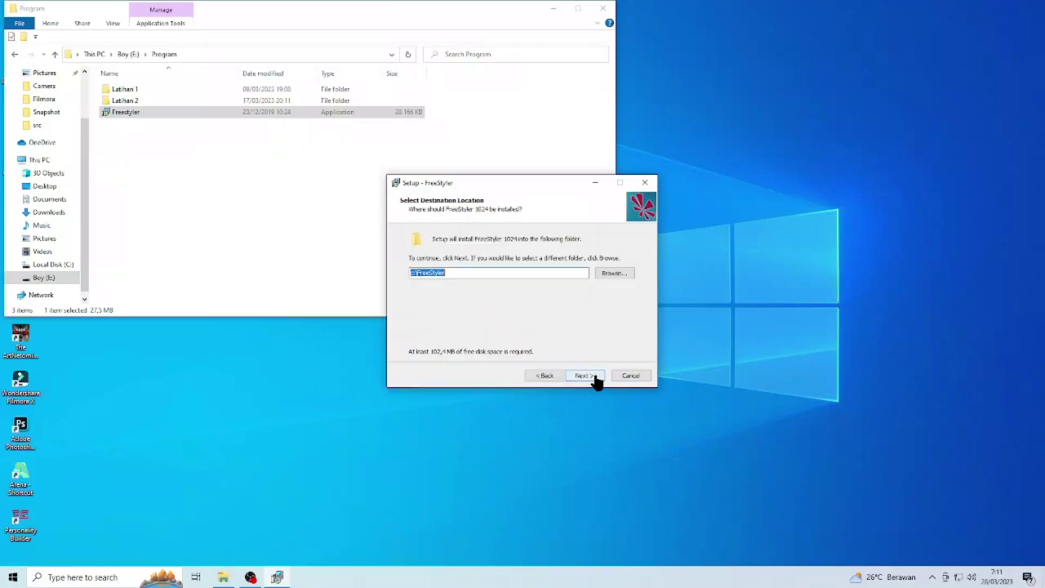
# Install FreeStyler to c:\FreeStyler as a full installation, keeping the FreeStyler Start Menu folder and the desktop icon option
pyautogui.click(585, 376)
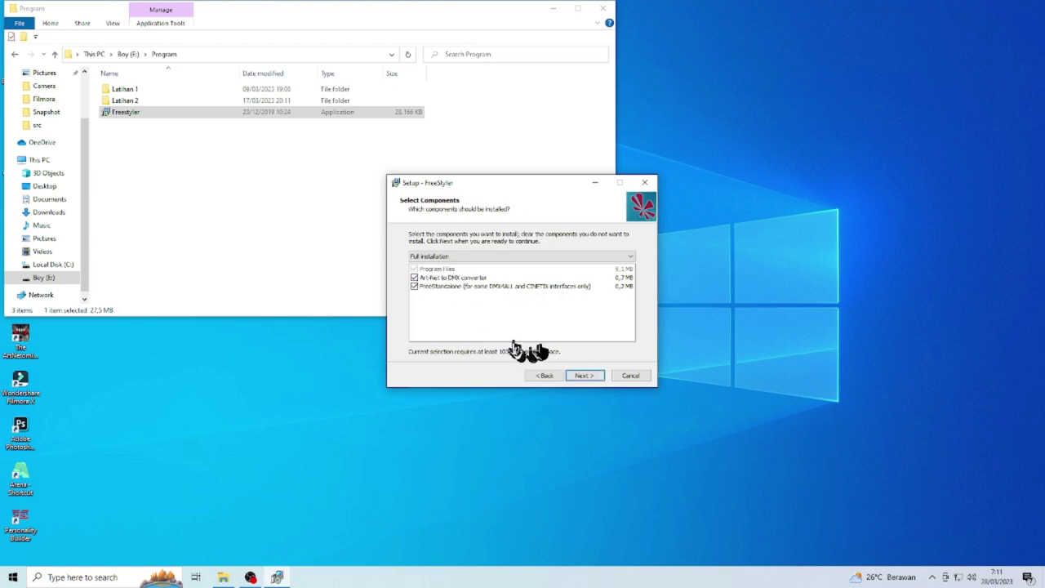
pyautogui.click(583, 377)
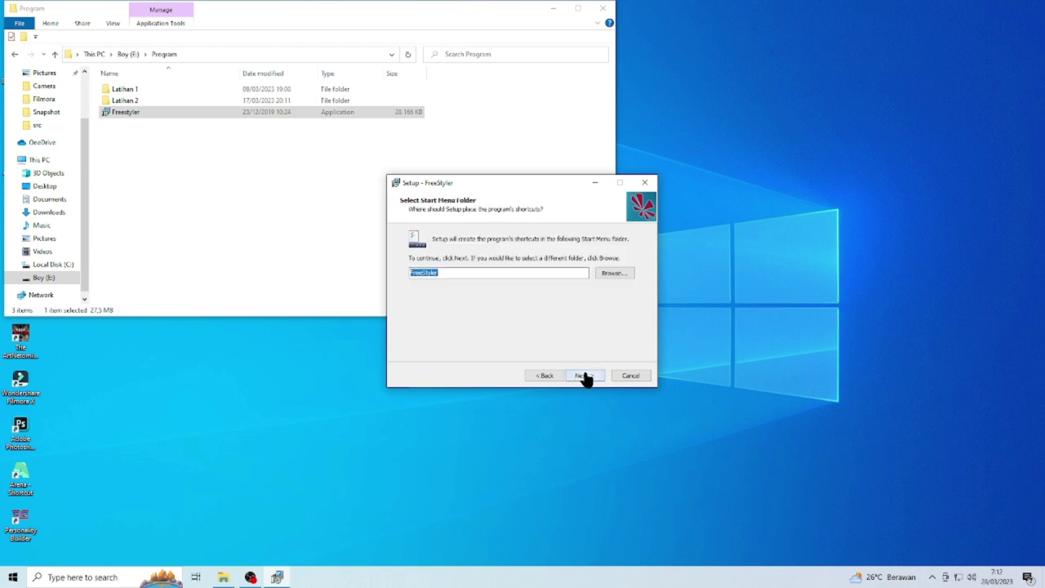
pyautogui.click(585, 377)
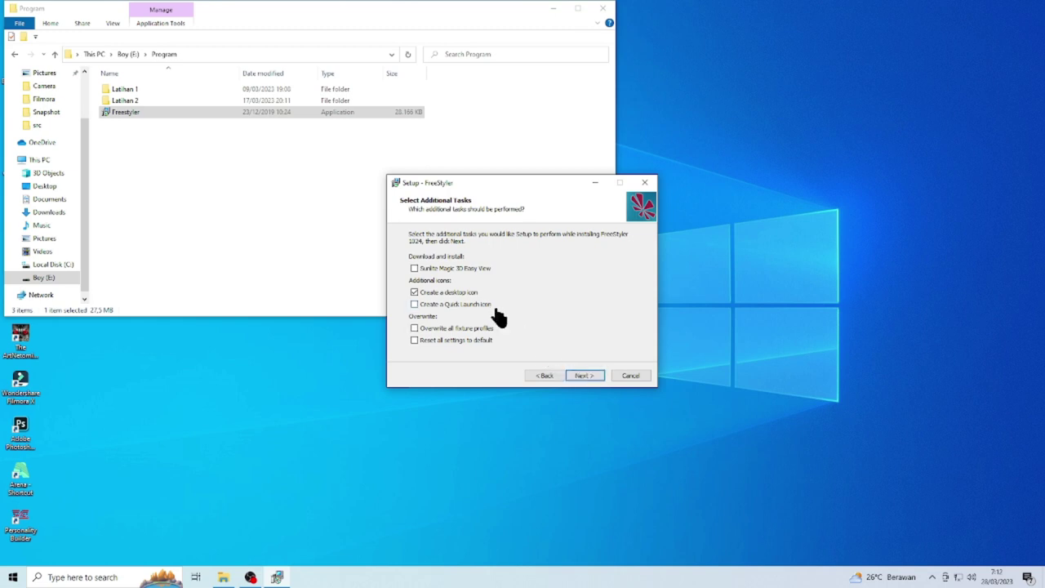
pyautogui.click(581, 379)
pyautogui.click(582, 379)
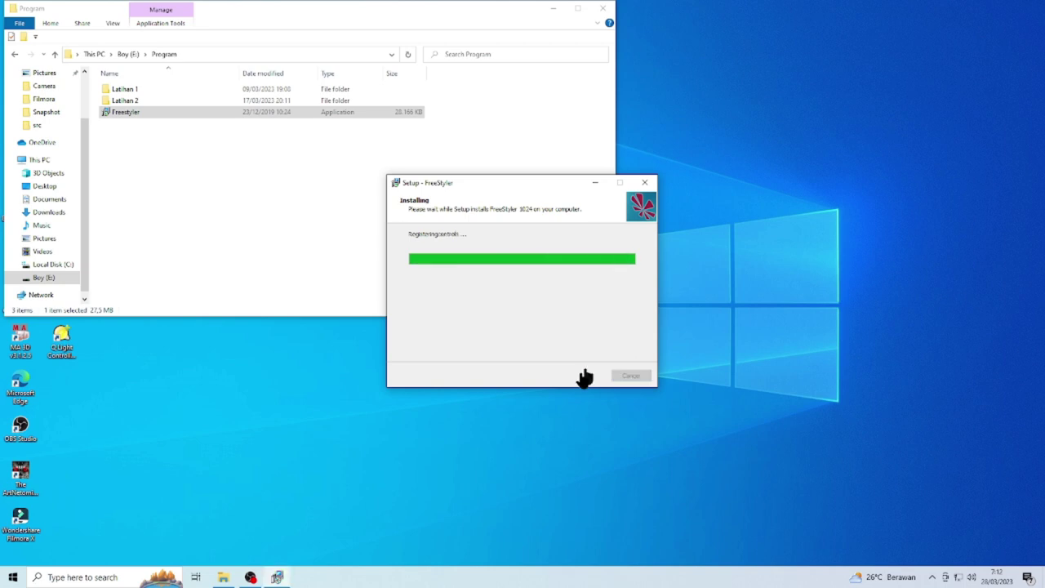
# Finish the FreeStyler setup and minimize the Program folder window
pyautogui.click(600, 379)
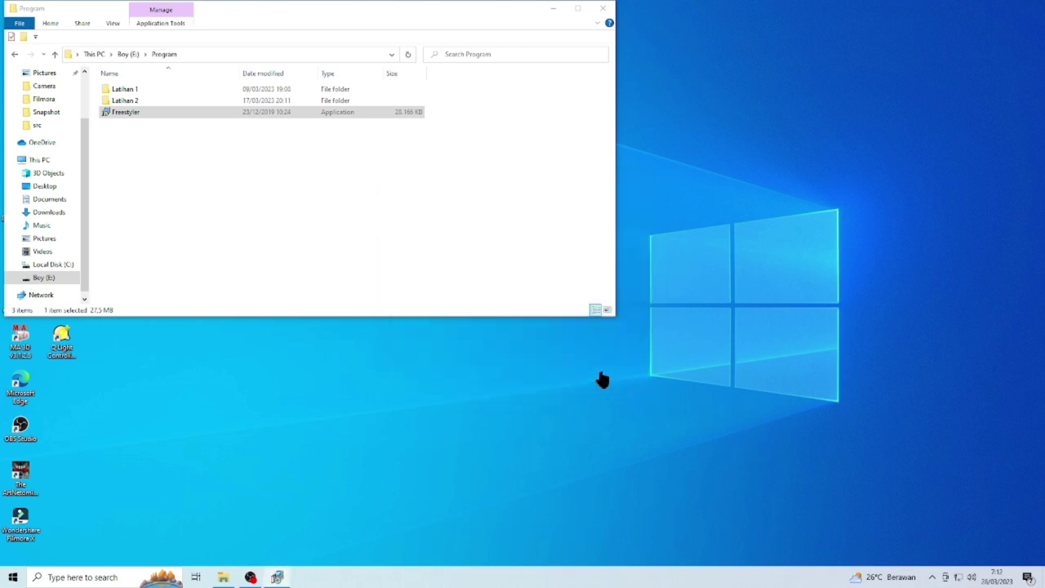
pyautogui.press('Escape')
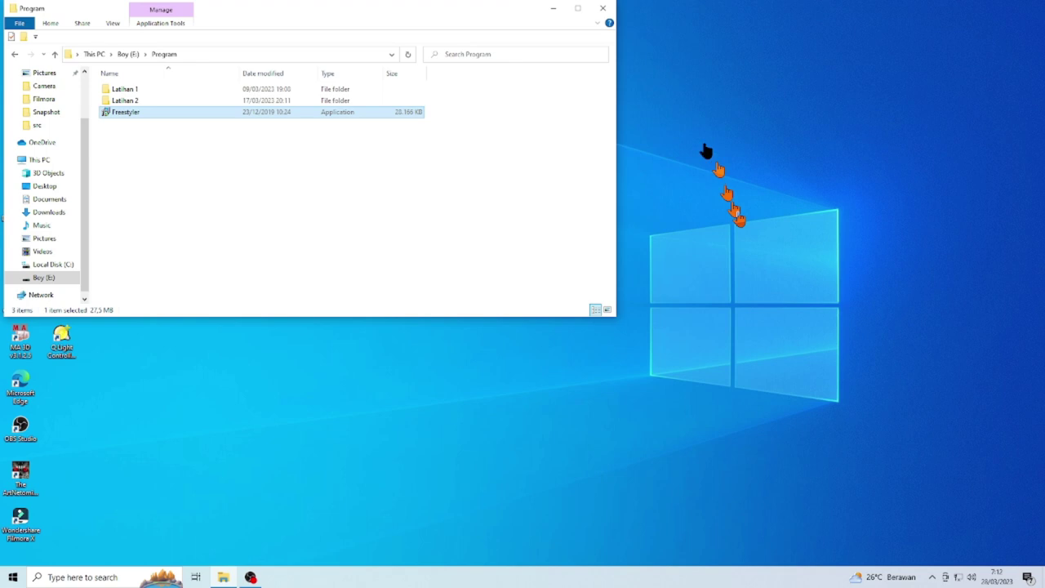
pyautogui.click(556, 9)
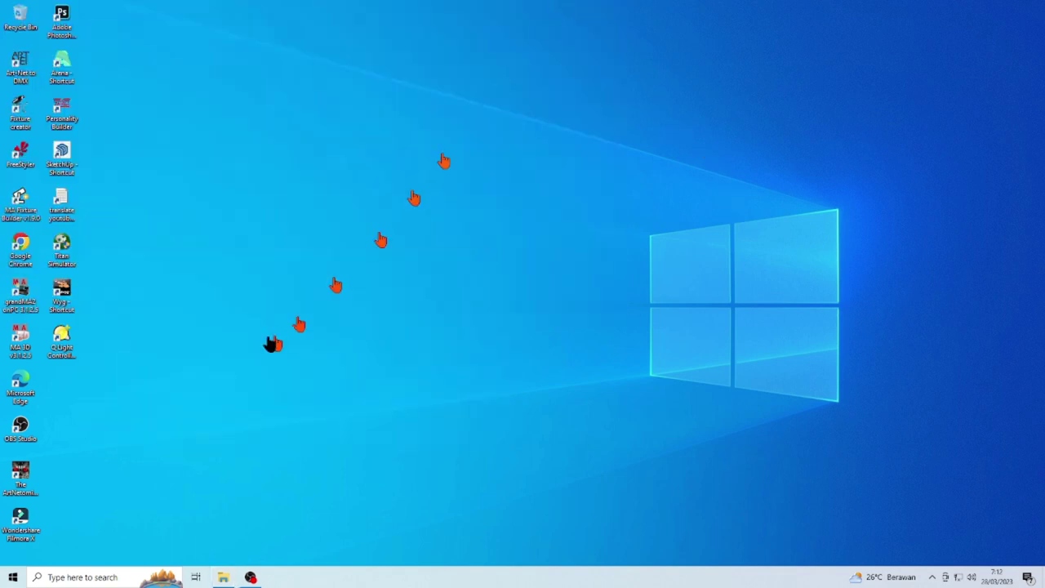
# Run hdwwiz from the Windows search and advance the Add Hardware wizard past its welcome page
pyautogui.click(83, 576)
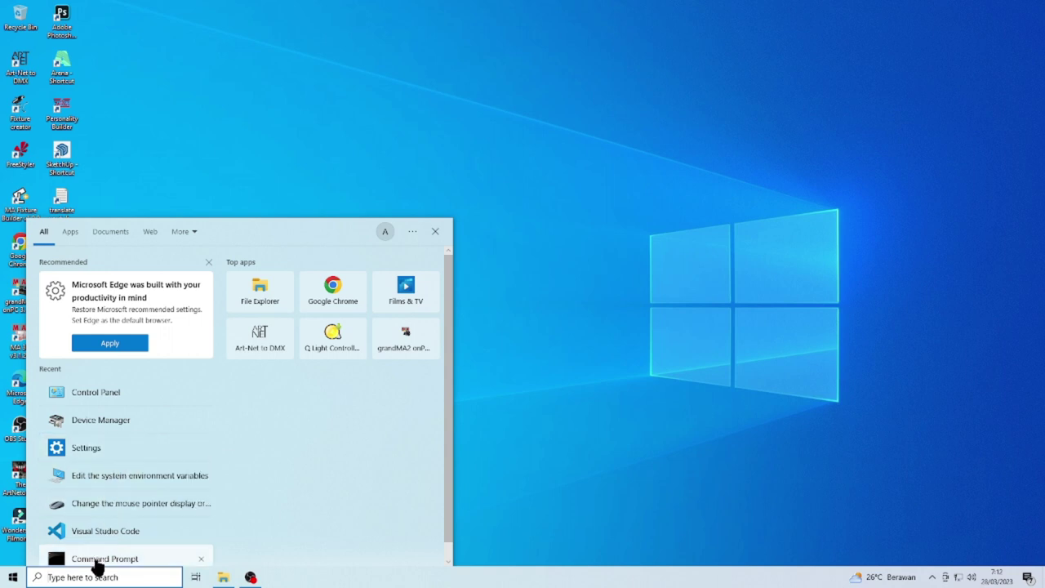
pyautogui.write('hdww')
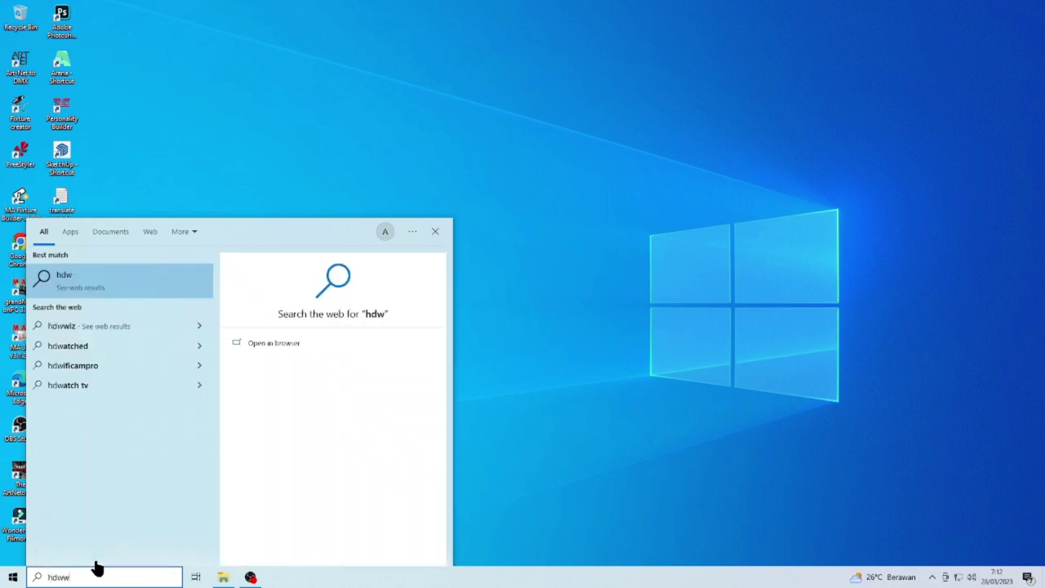
pyautogui.write('iz')
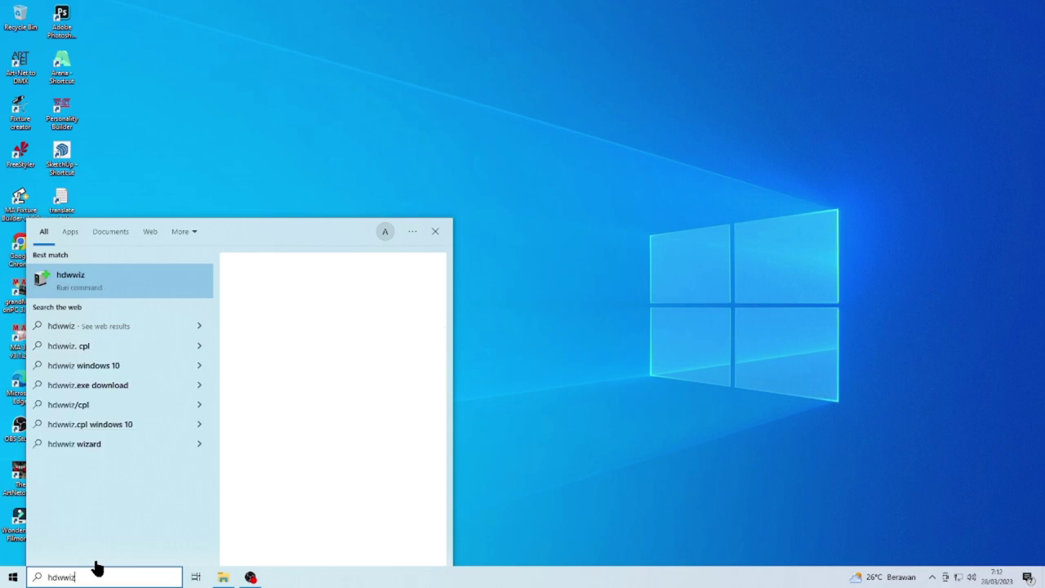
pyautogui.press('Return')
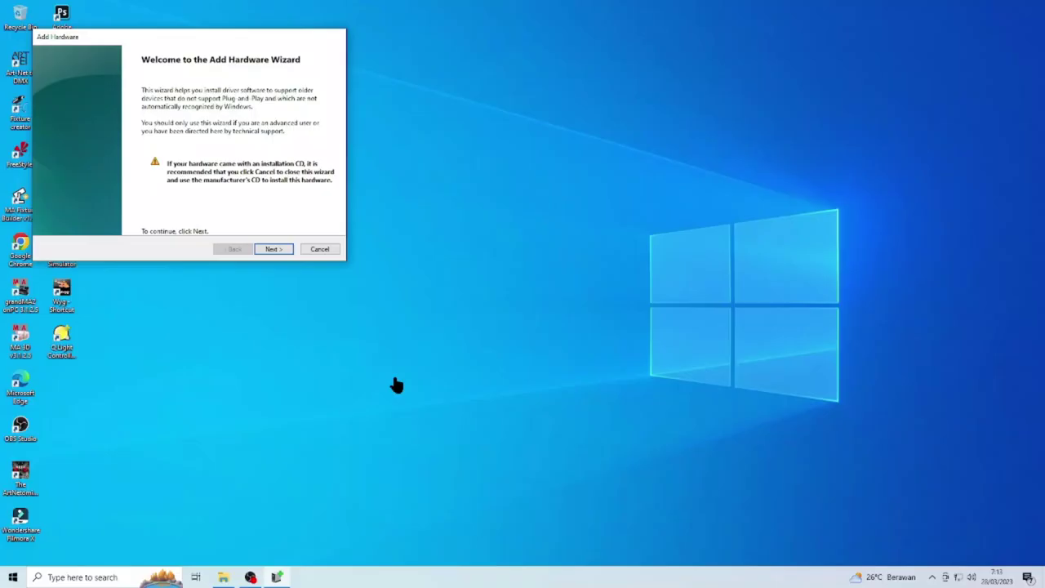
pyautogui.click(275, 249)
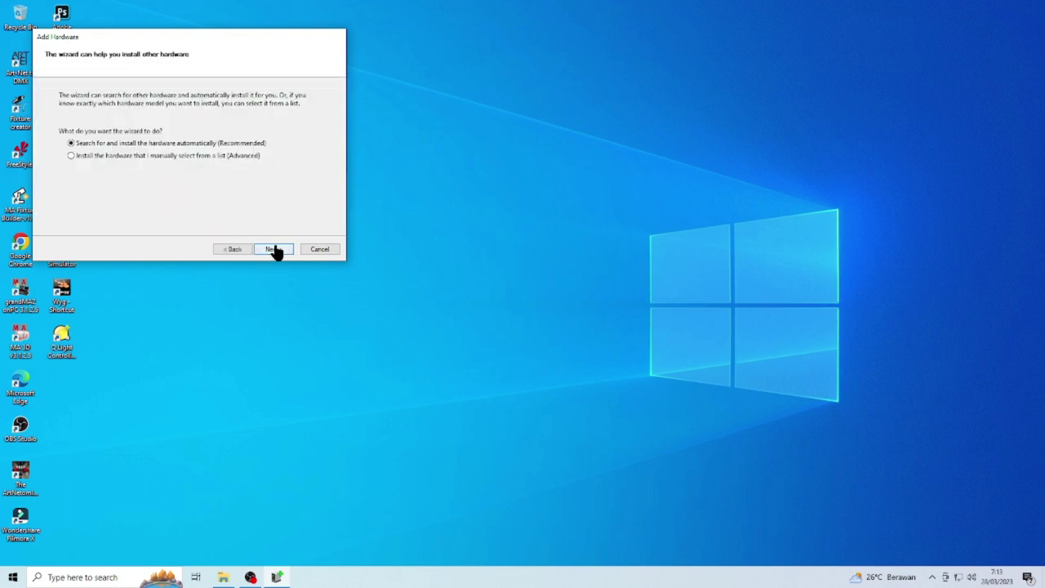
# Try searching for new hardware automatically, and return to the wizard's choice of installation method
pyautogui.click(275, 250)
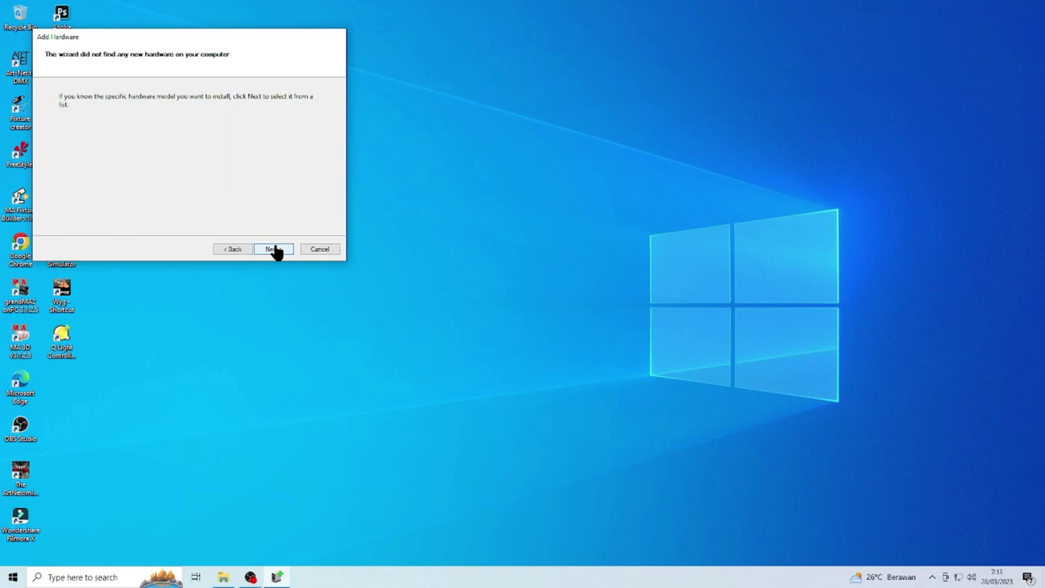
pyautogui.click(240, 250)
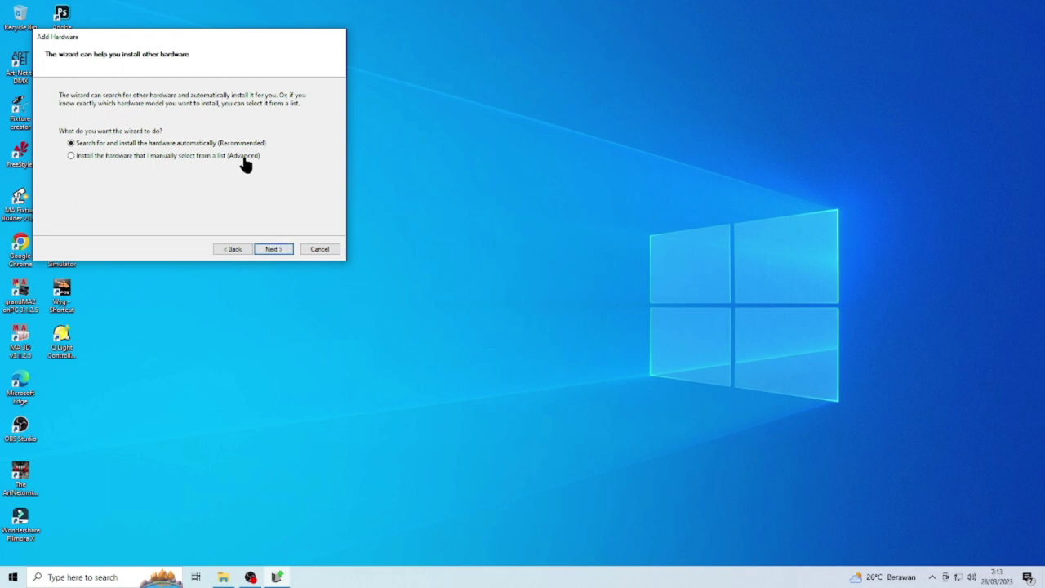
# Continue with manual hardware selection from the list and choose Network adapters as the hardware type
pyautogui.click(269, 250)
pyautogui.scroll(-7, 137, 163)
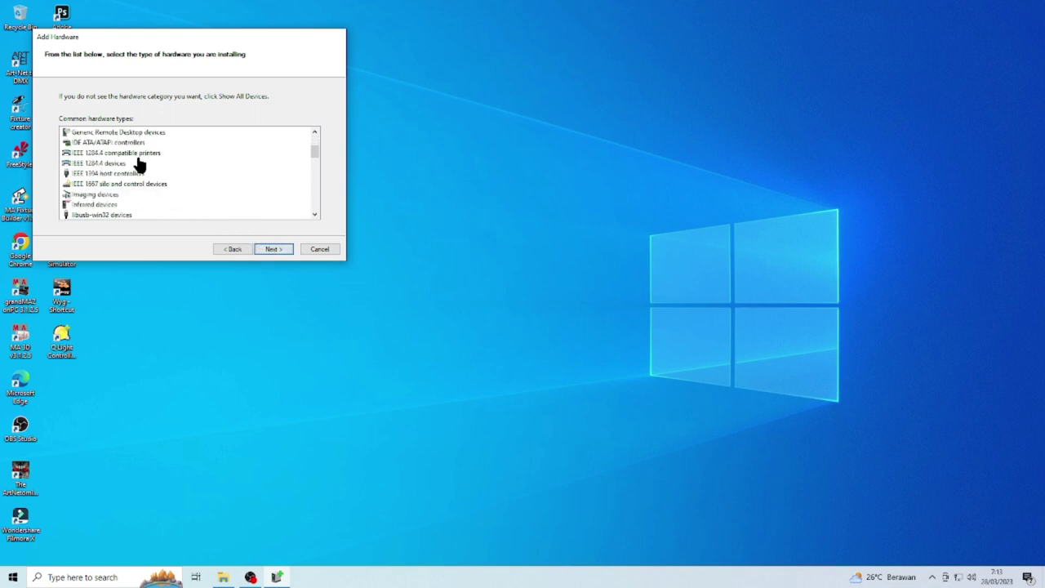
pyautogui.scroll(1, 137, 163)
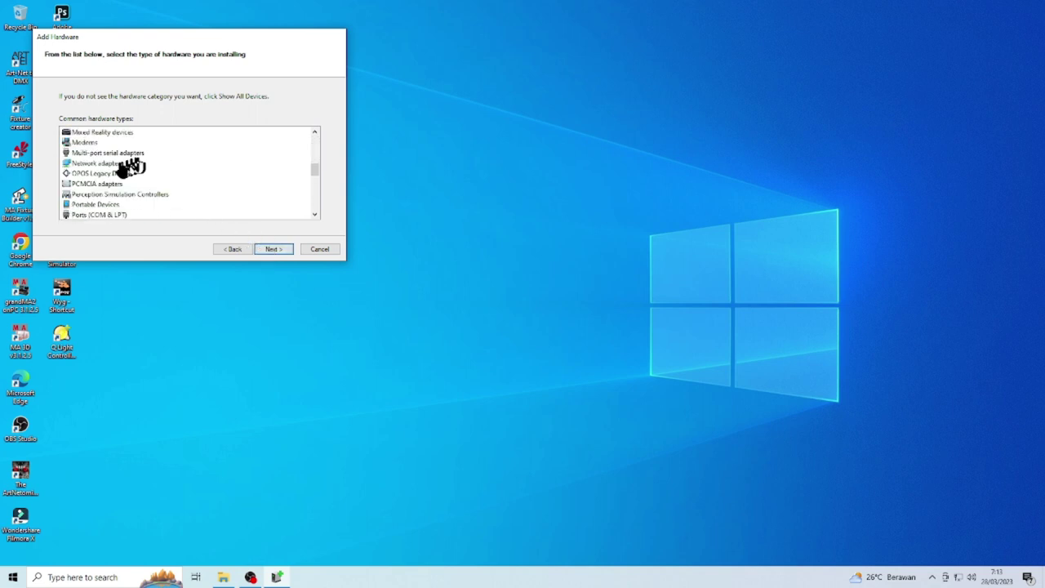
pyautogui.click(118, 164)
pyautogui.click(273, 249)
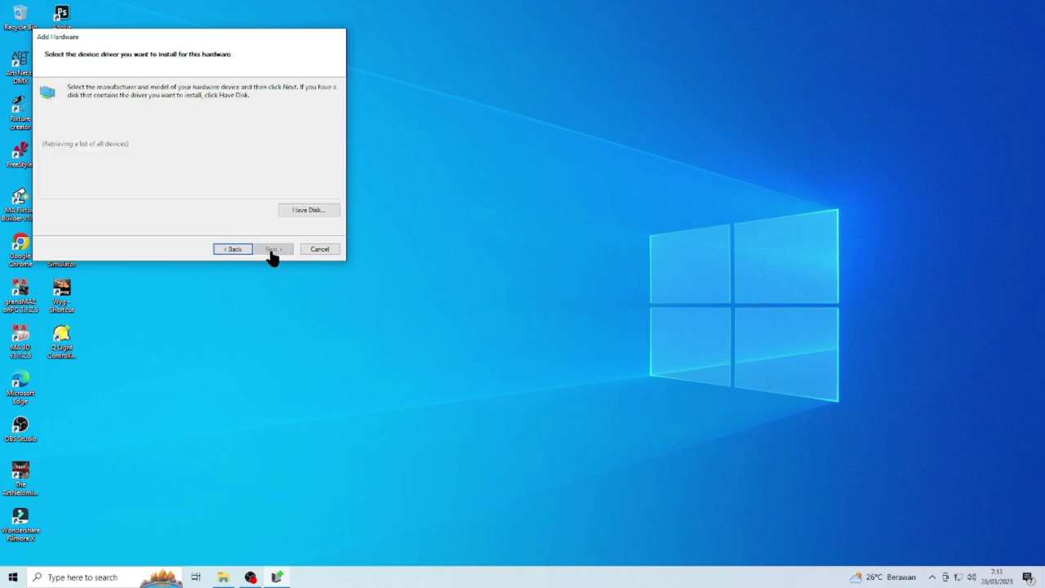
# Install the Microsoft KM-TEST Loopback Adapter from the manufacturer Microsoft and finish the wizard
pyautogui.scroll(-1, 123, 176)
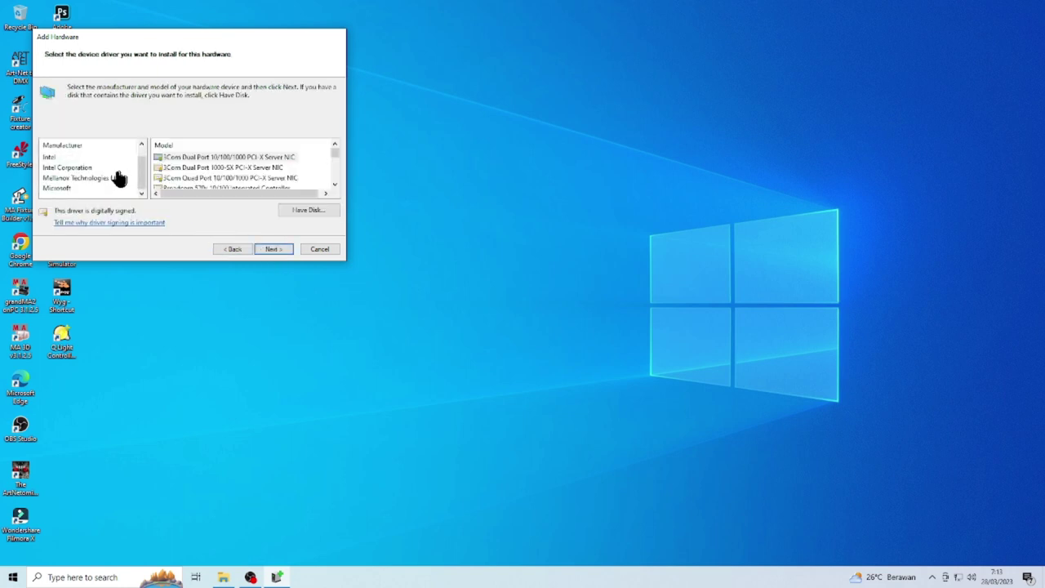
pyautogui.click(70, 190)
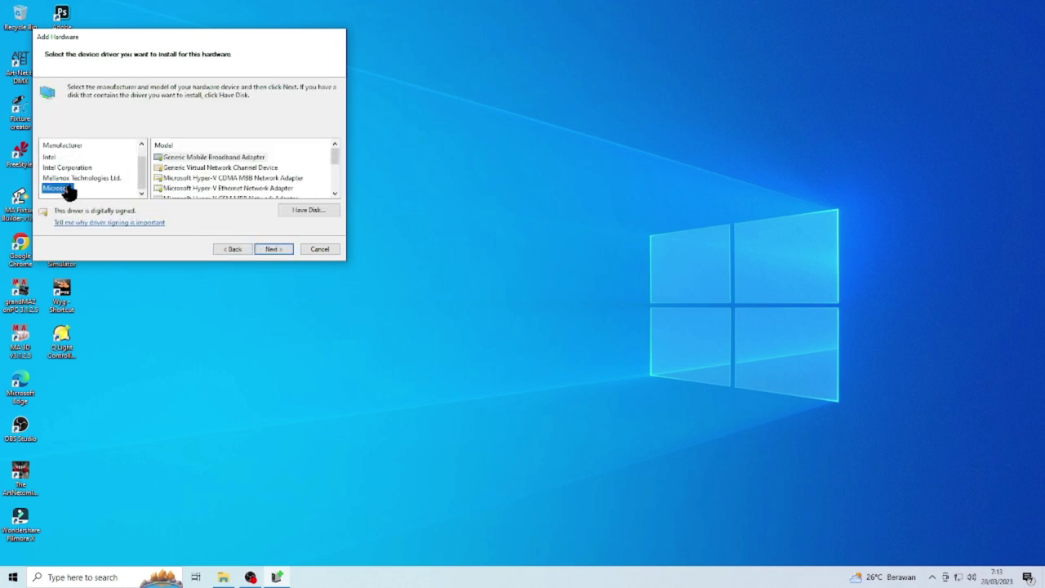
pyautogui.scroll(-2, 220, 180)
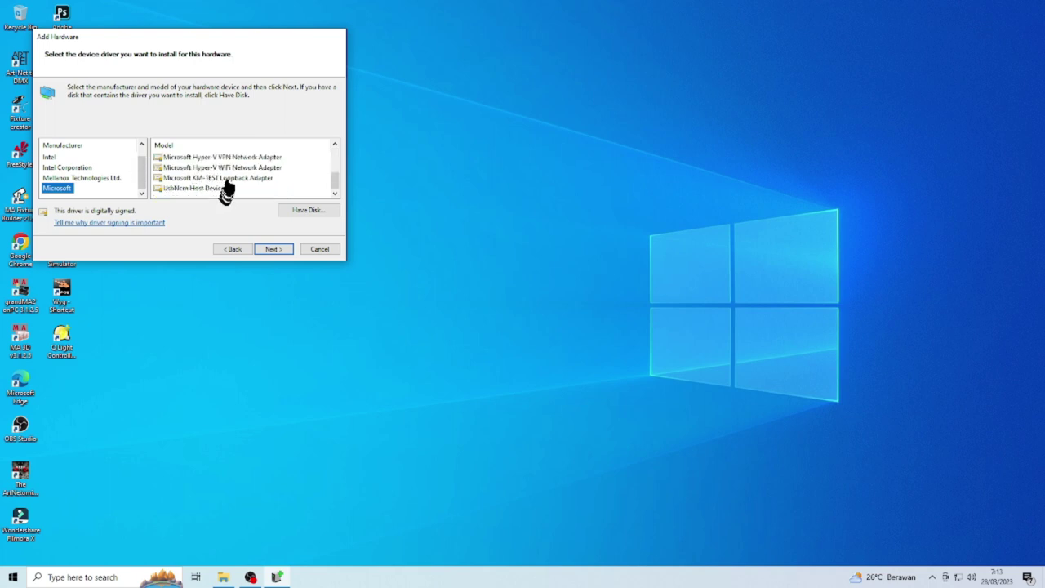
pyautogui.click(229, 179)
pyautogui.click(270, 249)
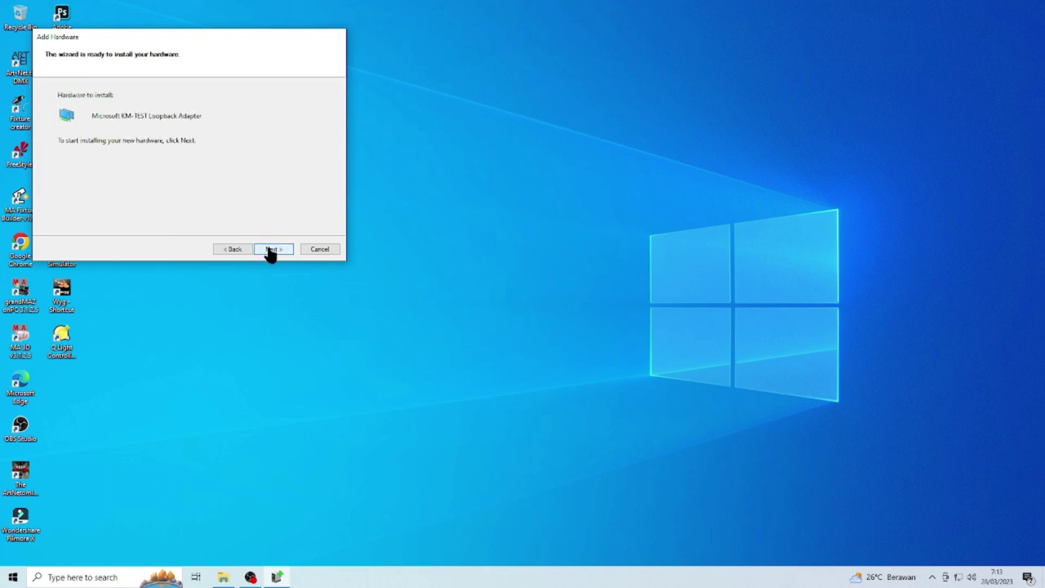
pyautogui.click(271, 252)
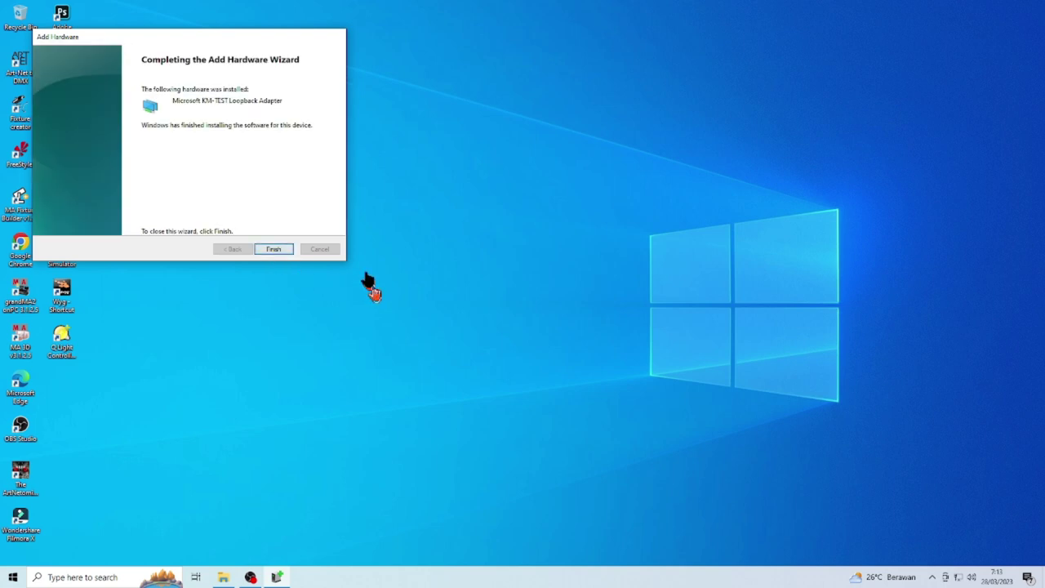
pyautogui.click(275, 250)
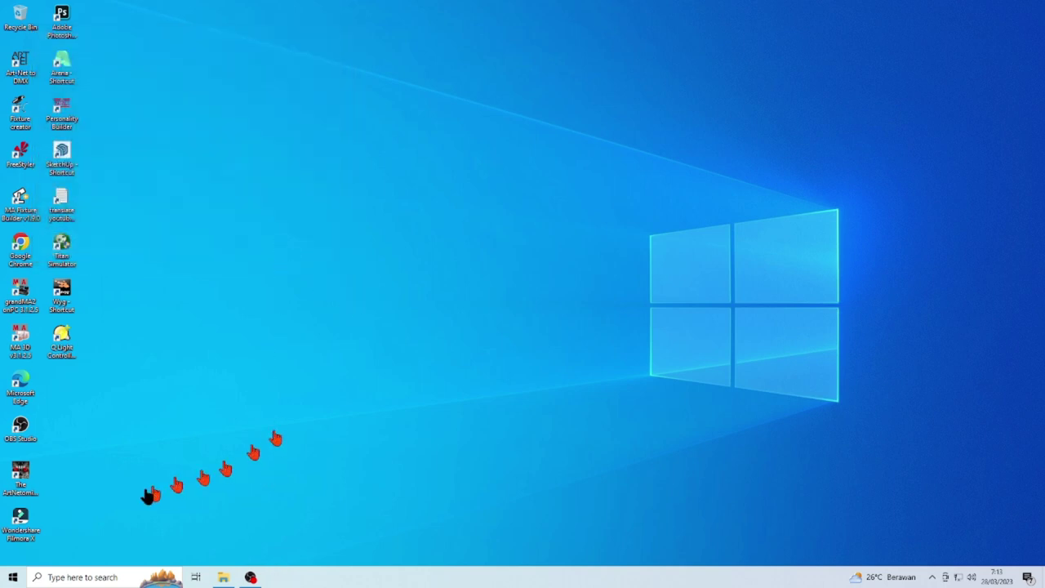
# Open the network adapter options from the Ethernet page of the Windows Network & Internet settings
pyautogui.click(82, 578)
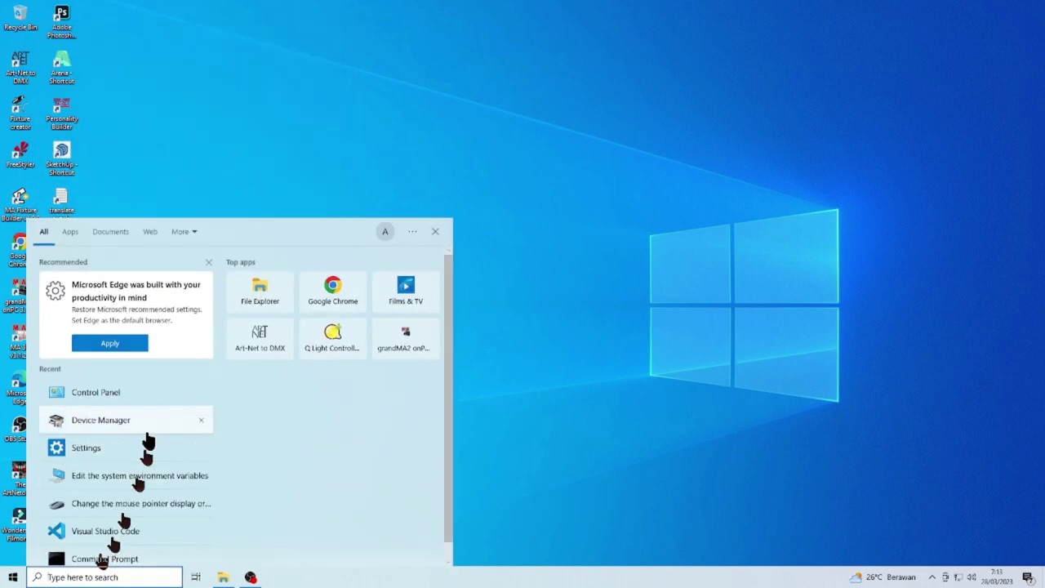
pyautogui.click(84, 448)
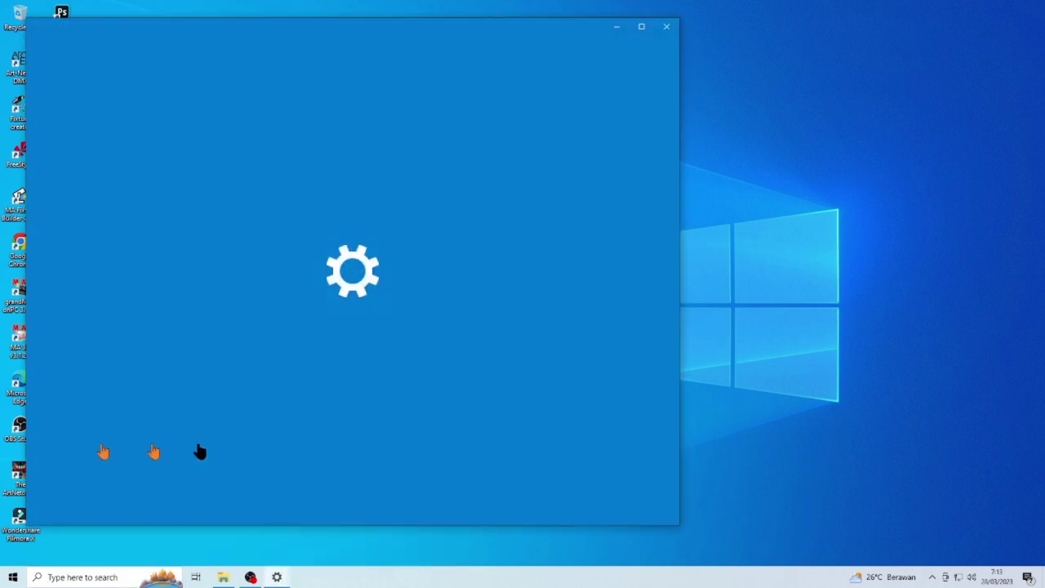
pyautogui.click(588, 203)
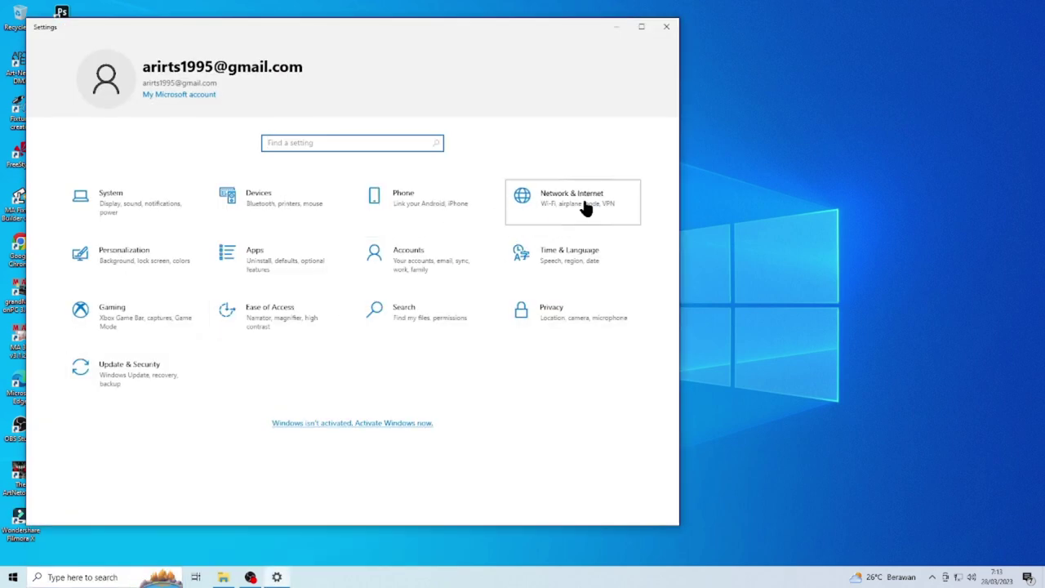
pyautogui.click(141, 172)
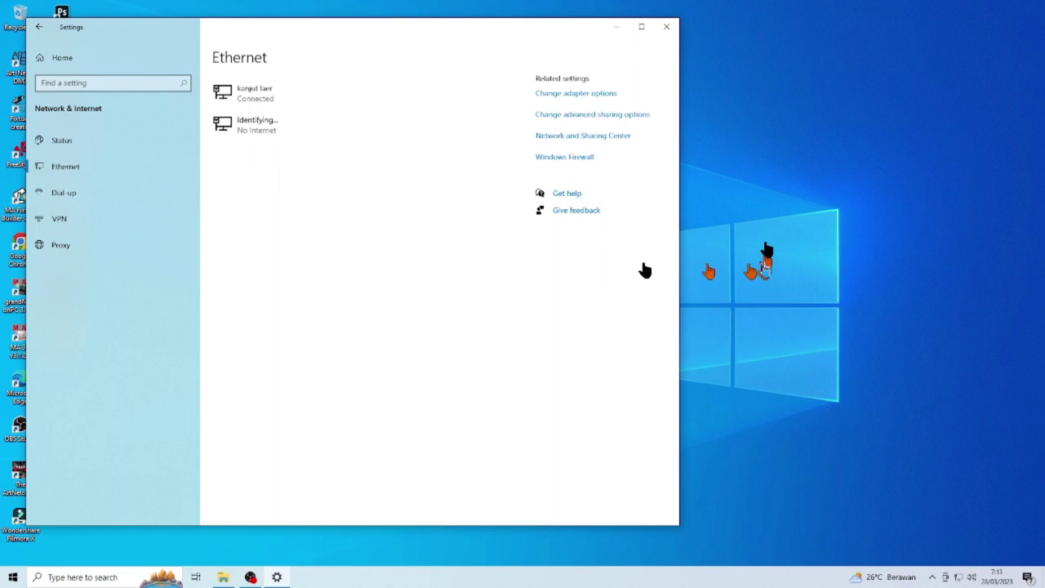
pyautogui.click(577, 95)
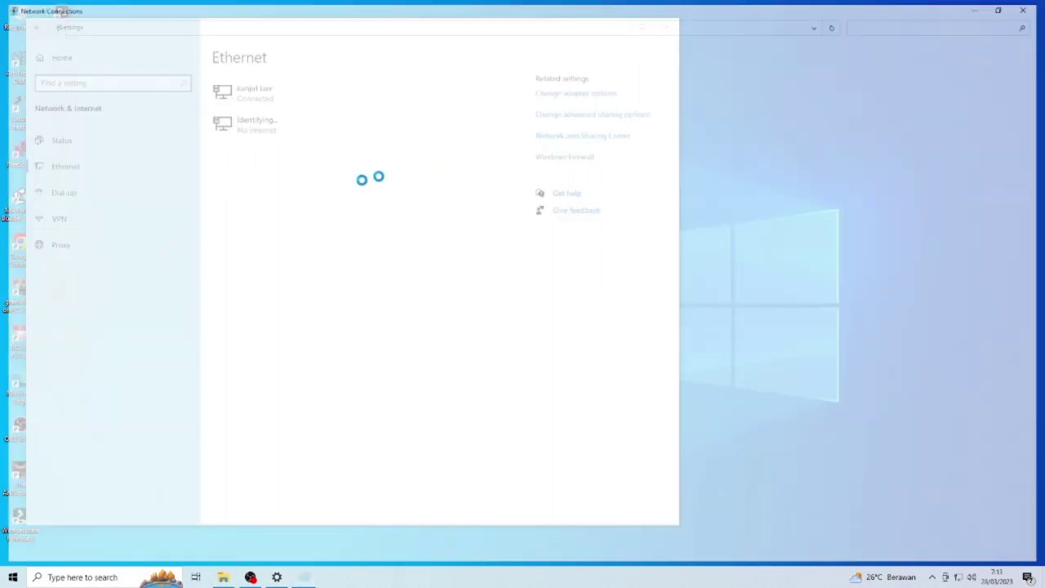
# Open the properties of the Ethernet 2 connection that uses the Microsoft KM-TEST Loopback Adapter
pyautogui.click(90, 68)
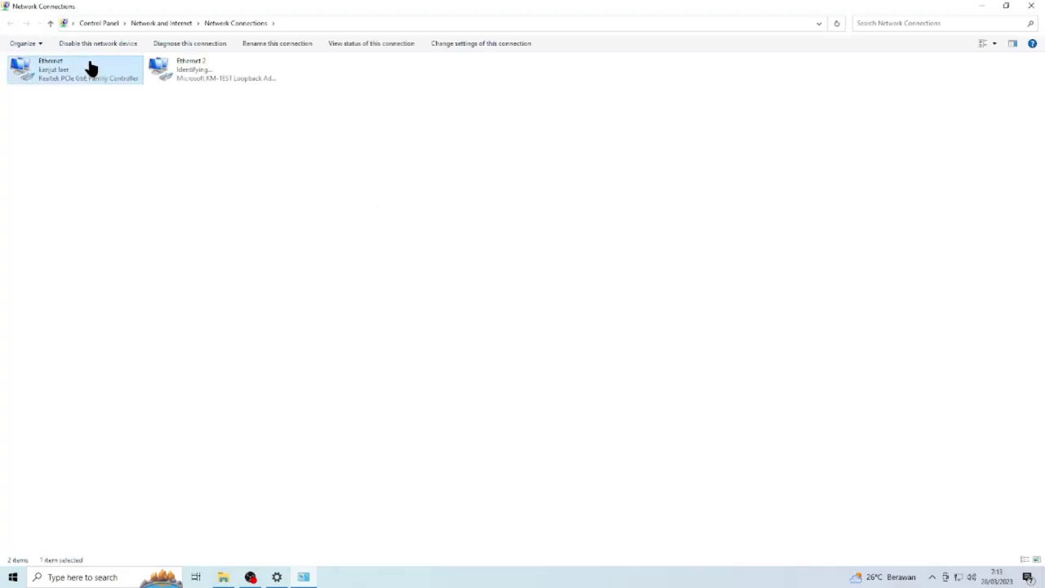
pyautogui.click(194, 85)
pyautogui.rightClick(201, 80)
pyautogui.click(234, 182)
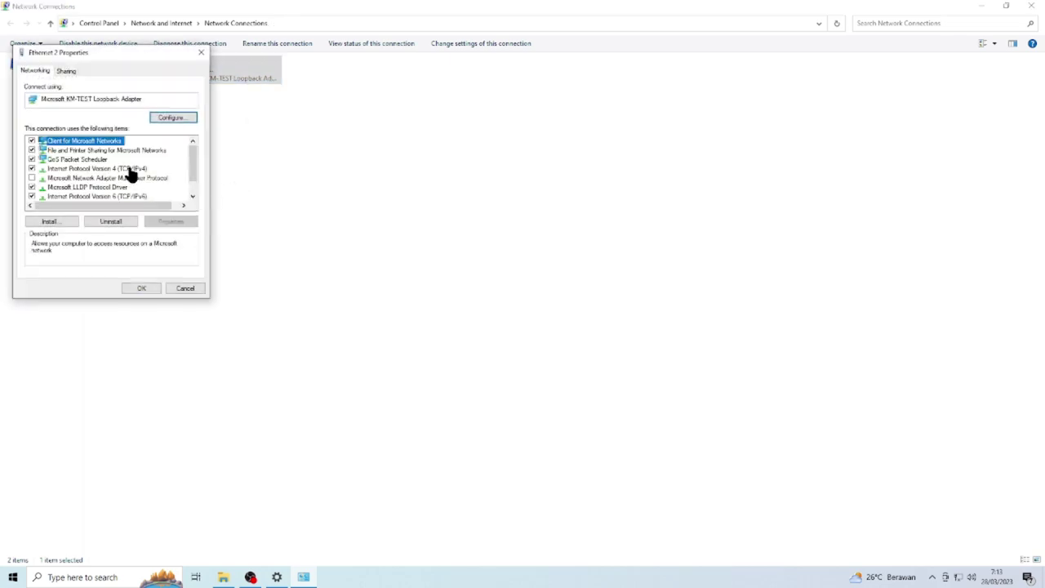
# Give the Ethernet 2 connection a static IPv4 address of 2.0.0.2 with subnet mask 255.0.0.0 and apply the properties
pyautogui.click(133, 169)
pyautogui.click(164, 221)
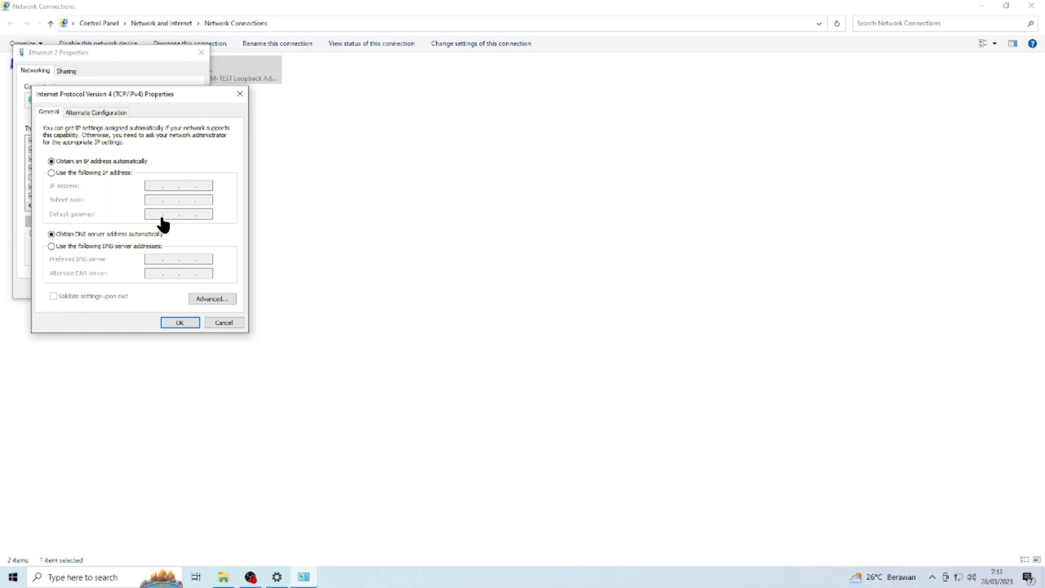
pyautogui.click(90, 174)
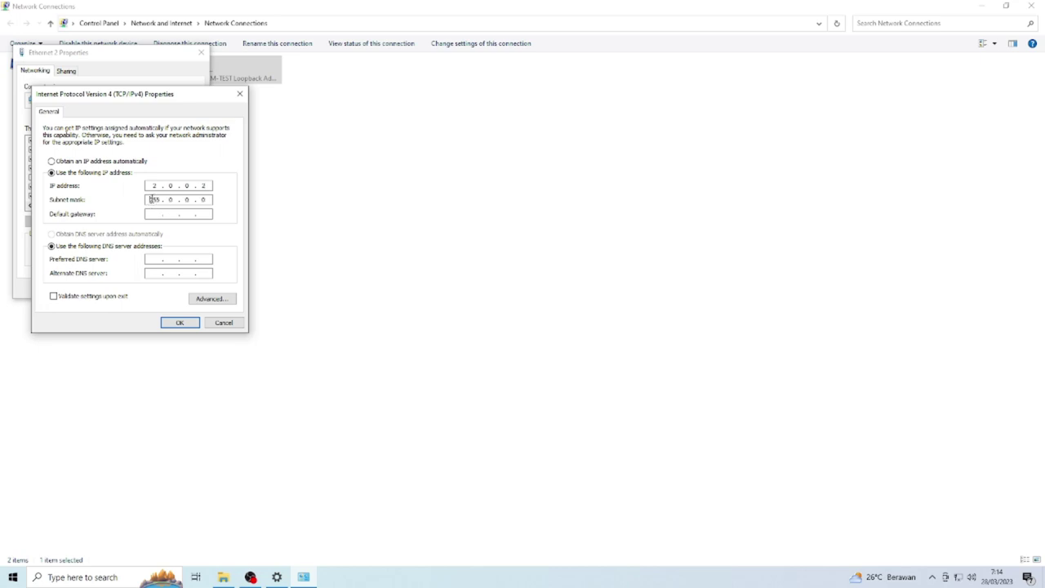
pyautogui.click(181, 322)
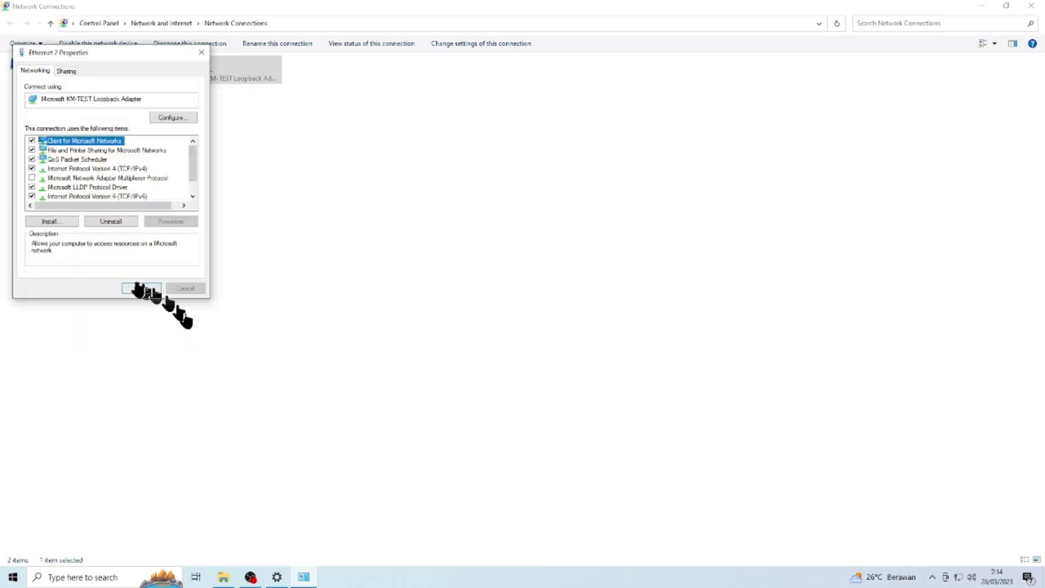
pyautogui.click(140, 288)
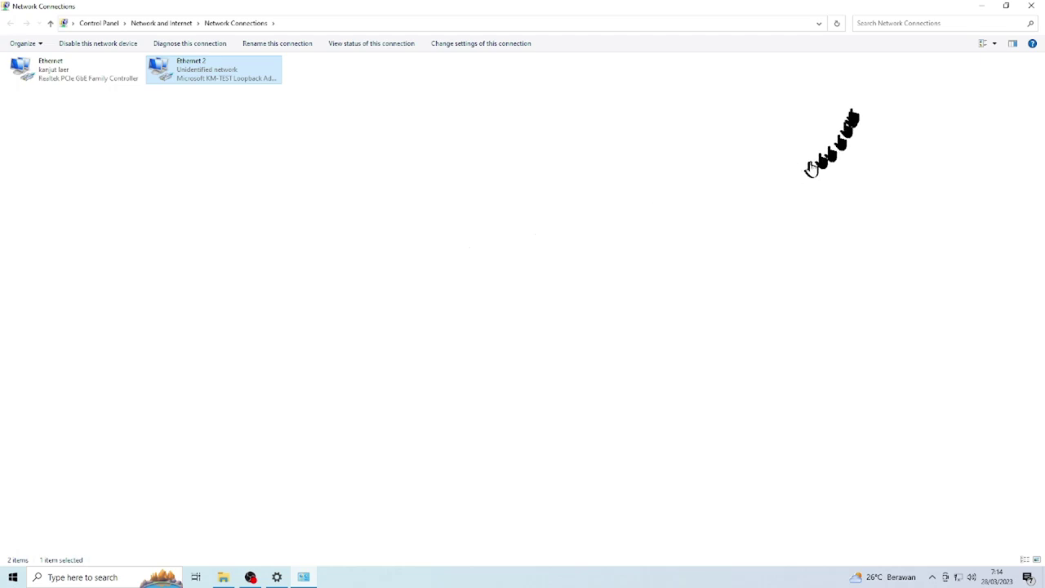
# Close the Network Connections and Settings windows and refresh the desktop
pyautogui.click(1031, 6)
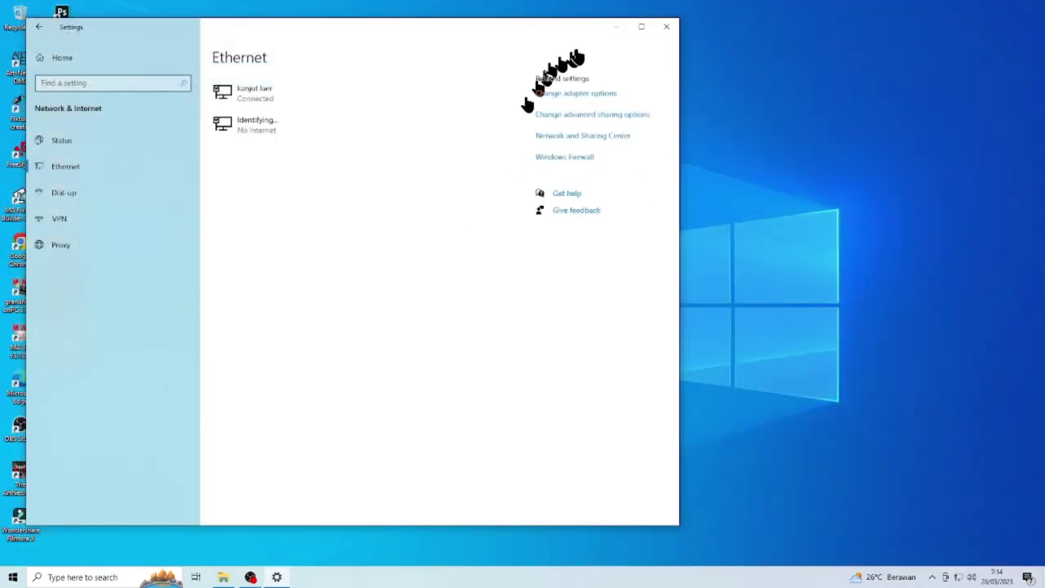
pyautogui.click(662, 28)
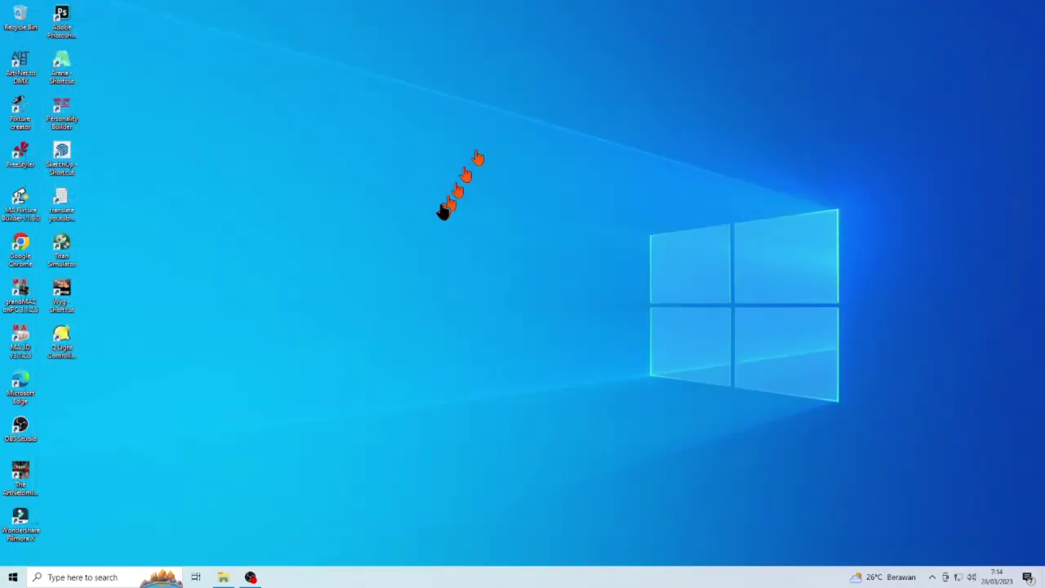
pyautogui.rightClick(441, 212)
pyautogui.click(494, 237)
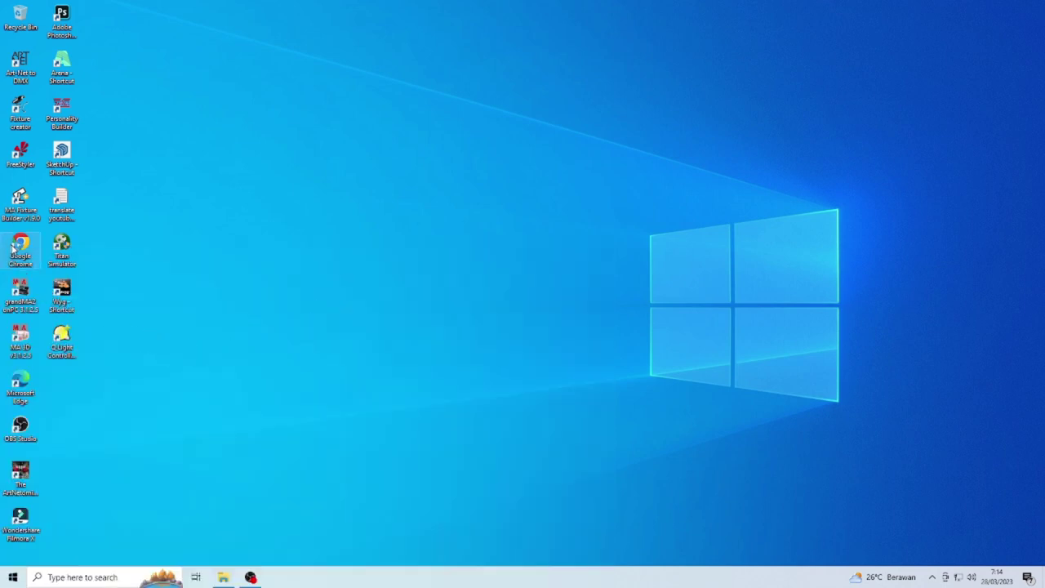
# Open Google Chrome and search for "driver ftdi ft232r usb uart"
pyautogui.doubleClick(12, 247)
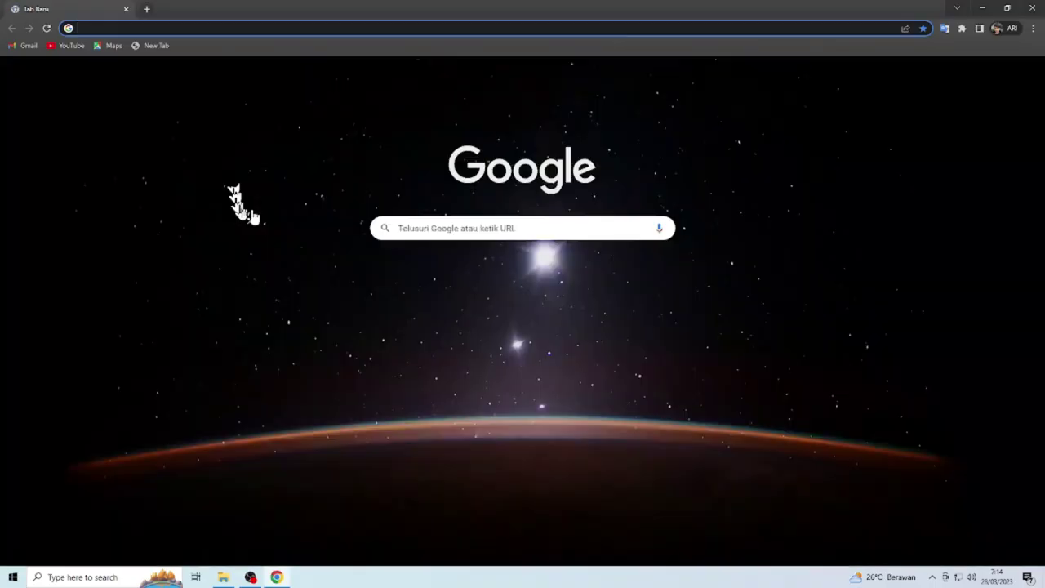
pyautogui.write('dr')
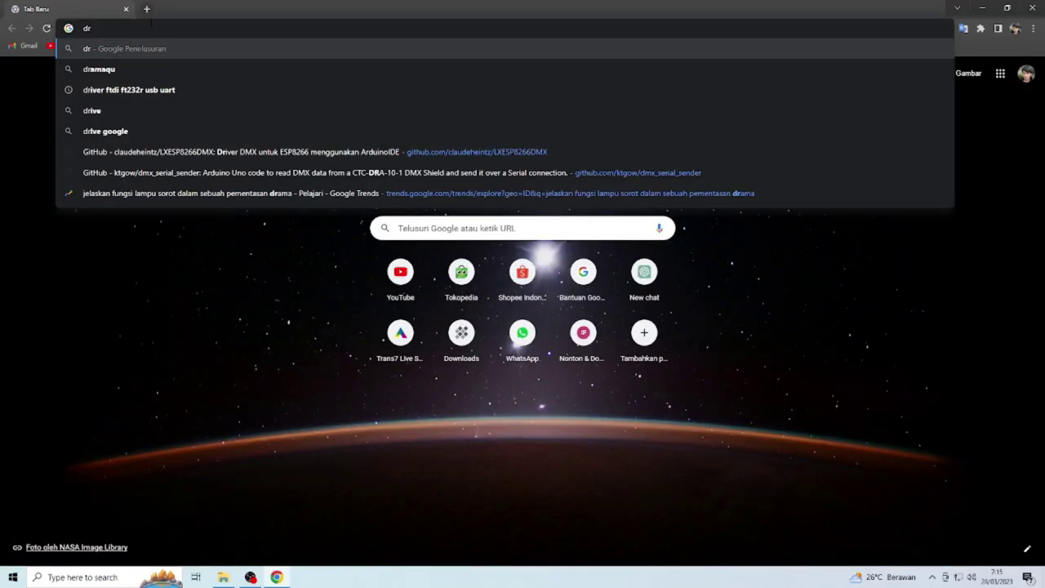
pyautogui.write('iver')
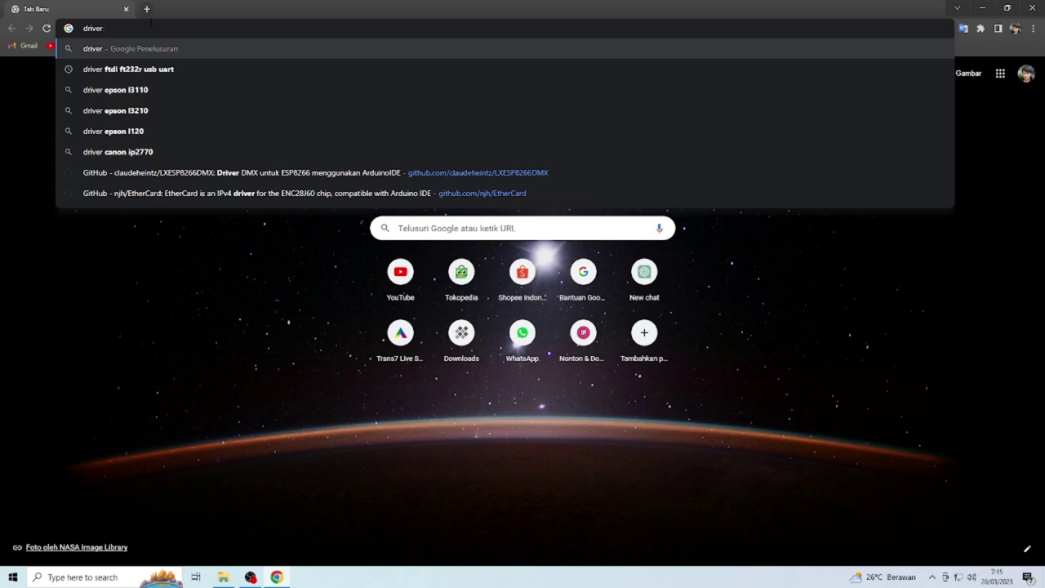
pyautogui.write(' ft')
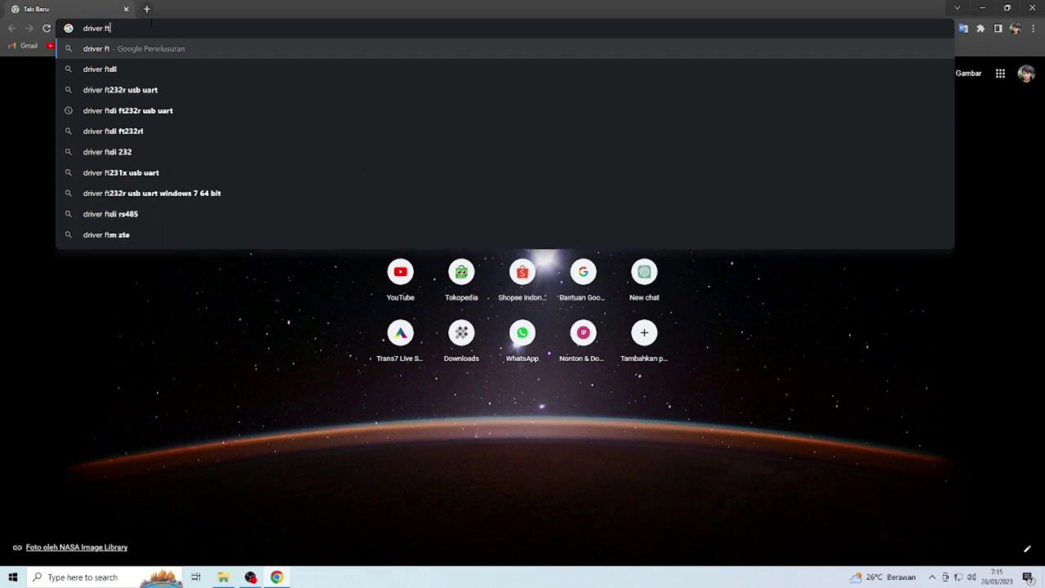
pyautogui.click(173, 116)
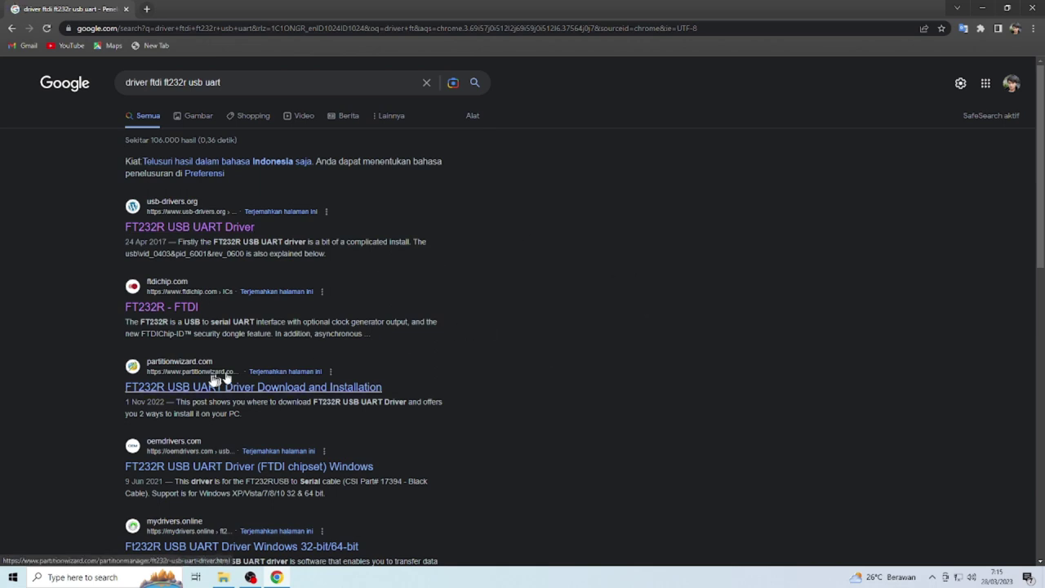
# Open the D2XX Drivers page from ftdichip.com's FT232R page and download the Windows x86 (32-bit) driver 2.12.28
pyautogui.click(177, 316)
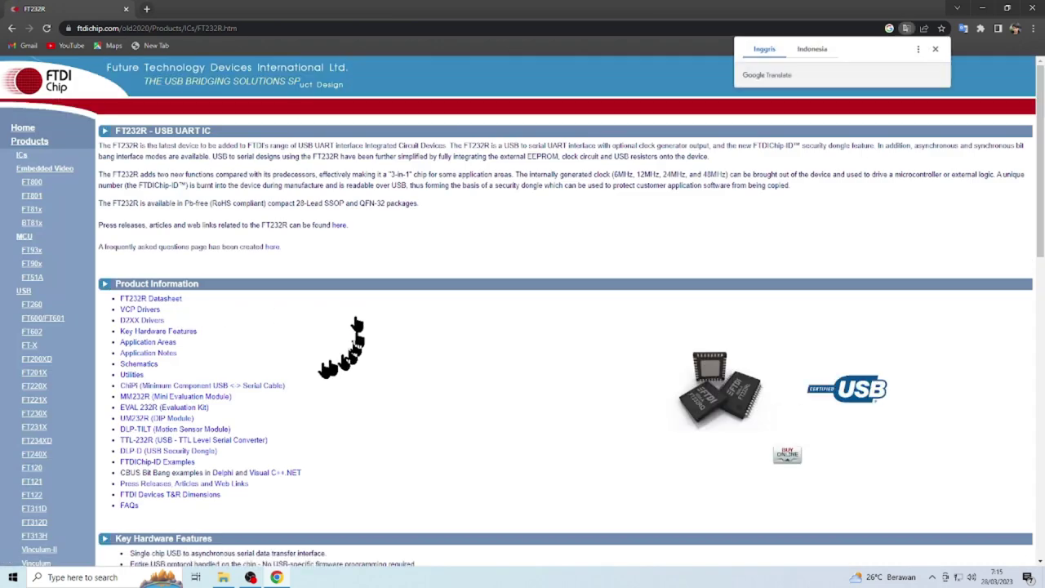
pyautogui.click(152, 324)
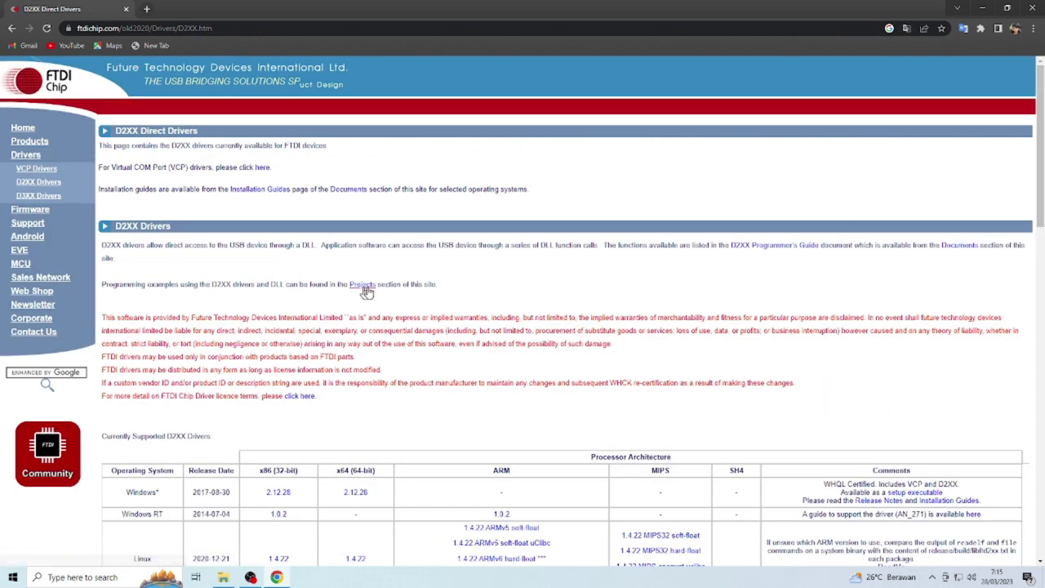
pyautogui.scroll(-2, 378, 296)
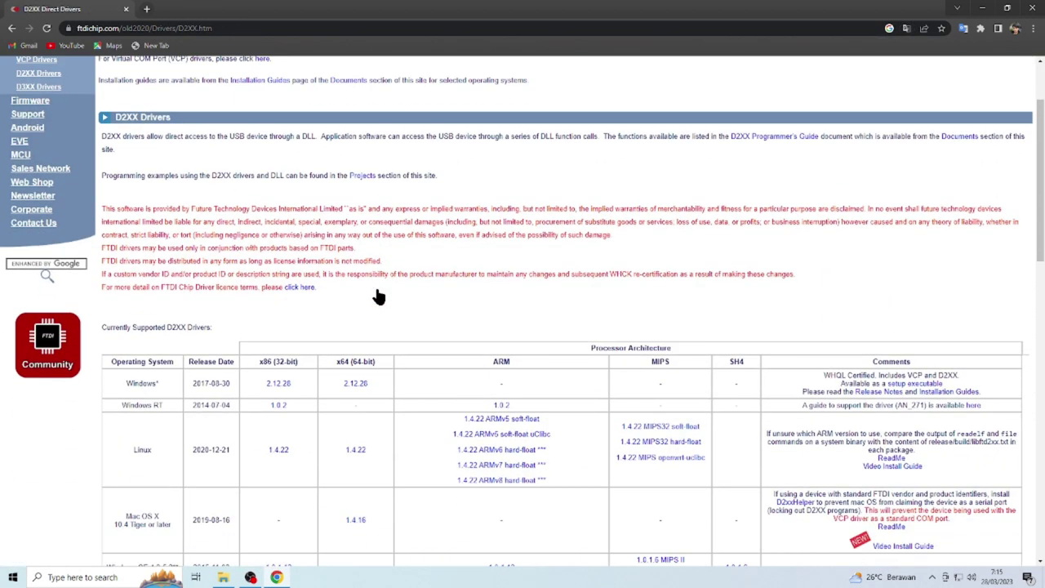
pyautogui.scroll(-4, 378, 296)
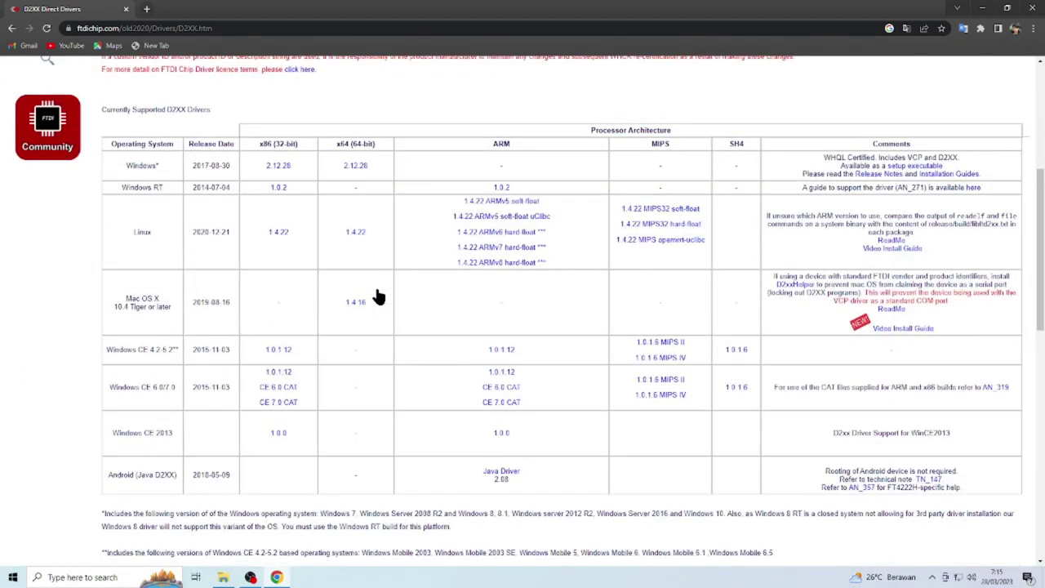
pyautogui.scroll(2, 378, 295)
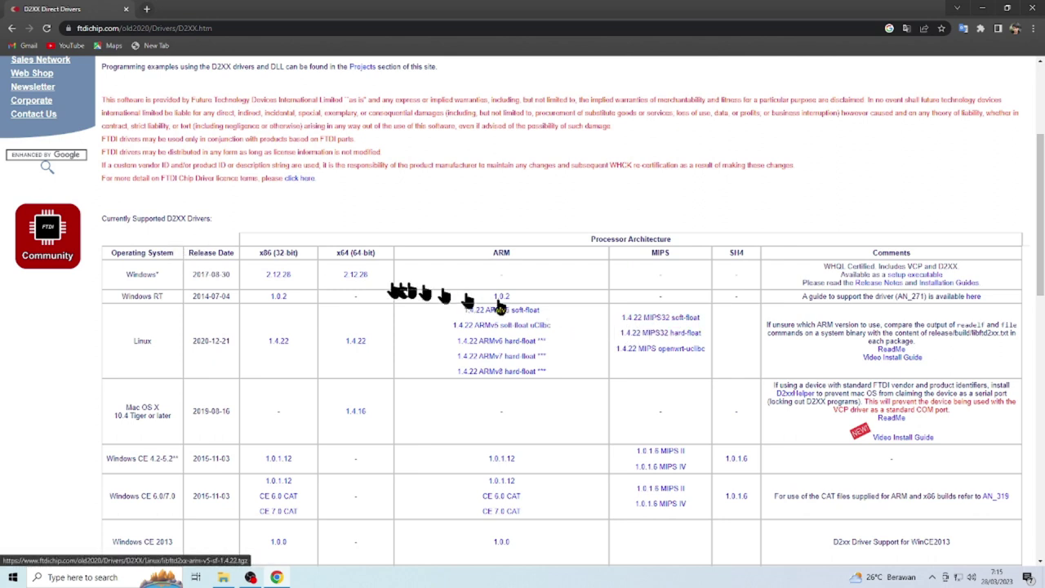
pyautogui.click(282, 277)
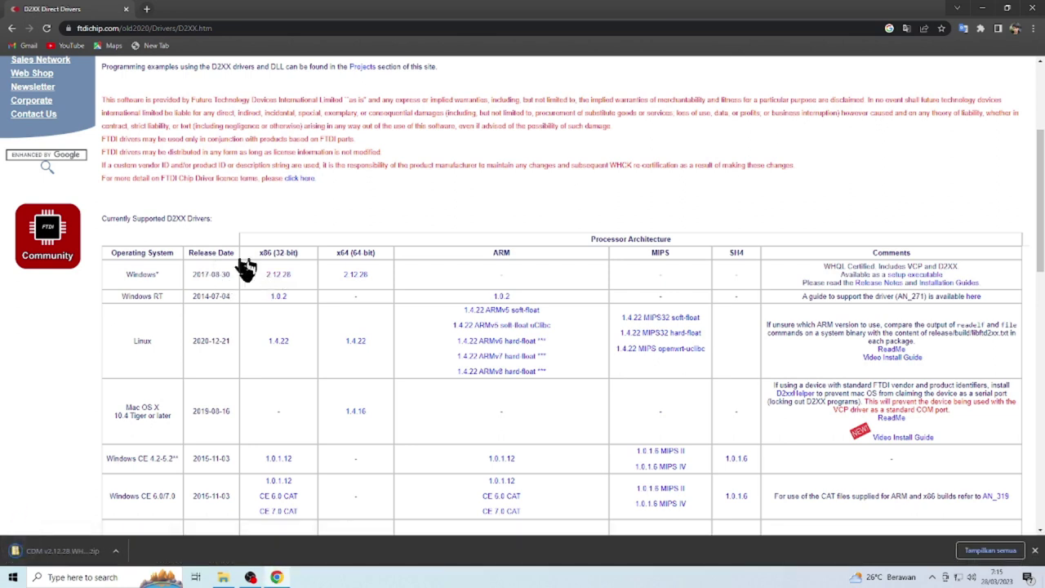
# Inspect the contents of the downloaded CDM driver archive, and close both the archive and the browser
pyautogui.click(66, 553)
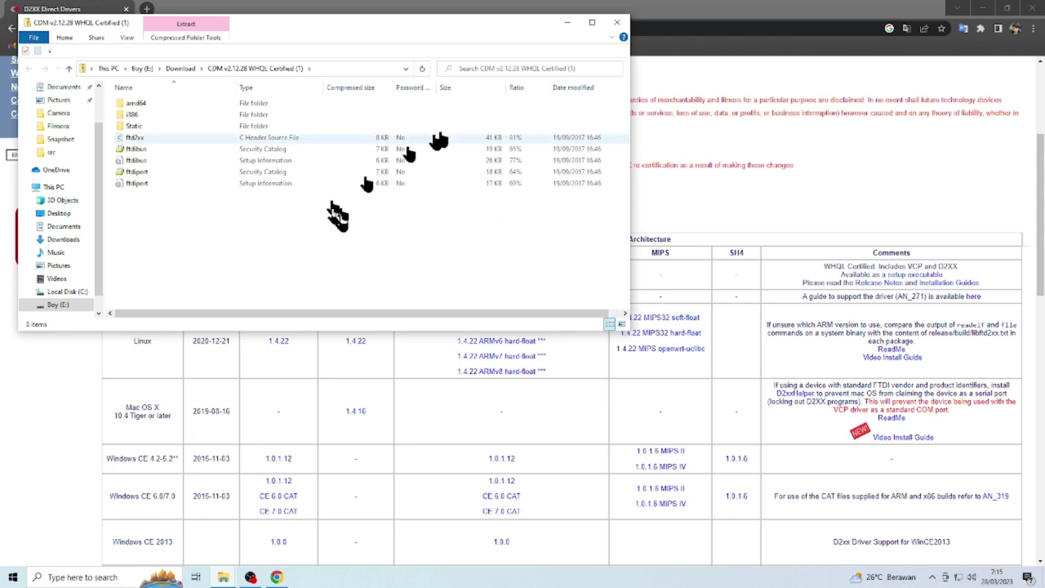
pyautogui.click(616, 29)
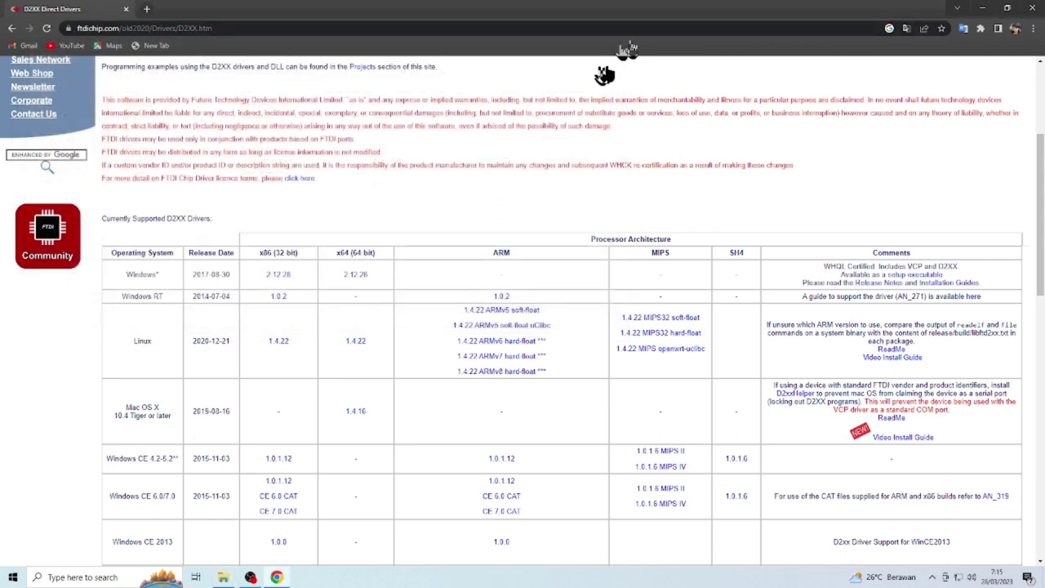
pyautogui.click(1022, 9)
pyautogui.rightClick(401, 255)
pyautogui.click(419, 283)
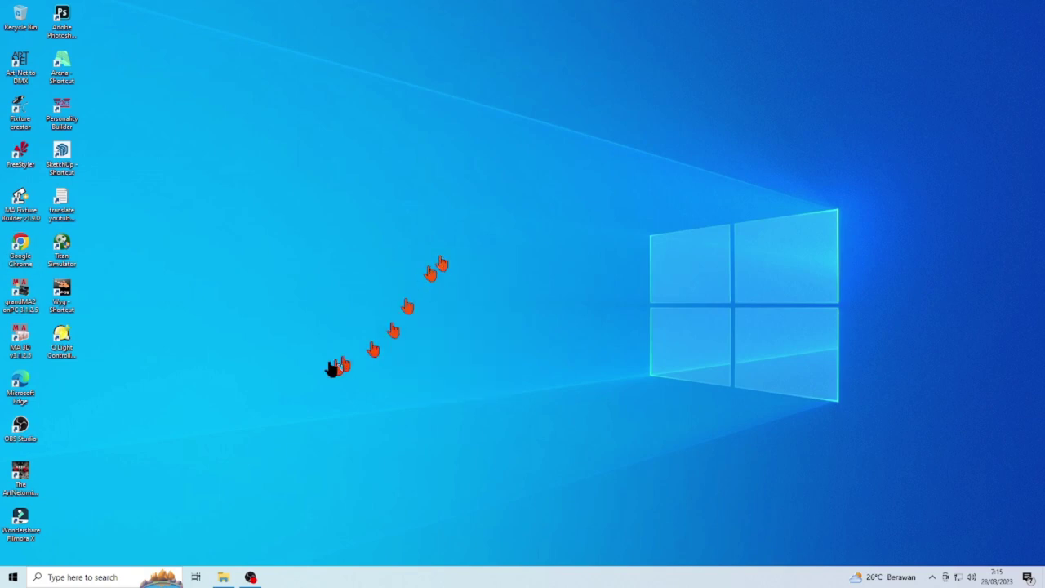
# Open Device Manager and expand the Ports (COM & LPT) category
pyautogui.click(116, 574)
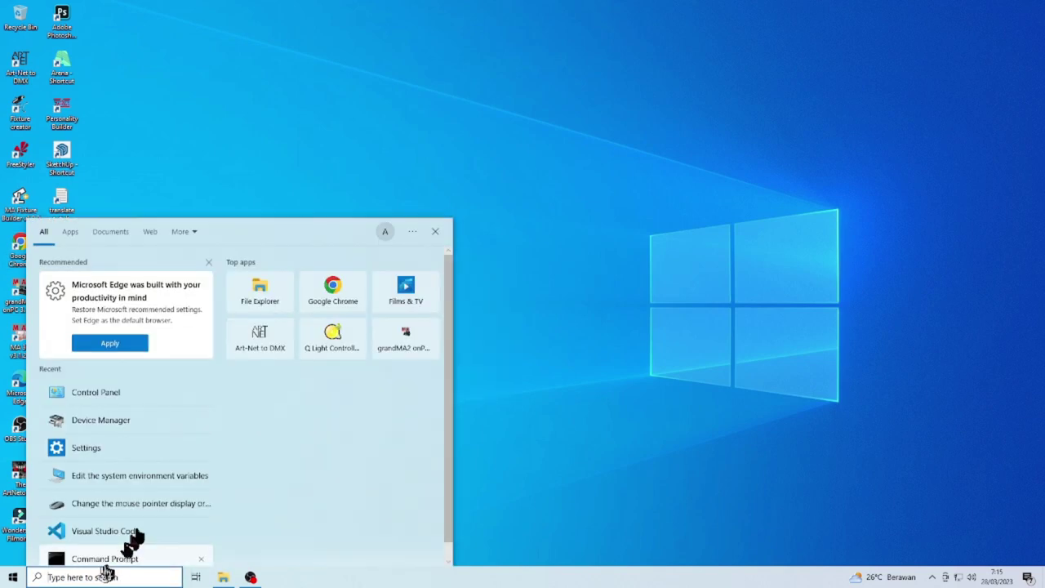
pyautogui.click(119, 421)
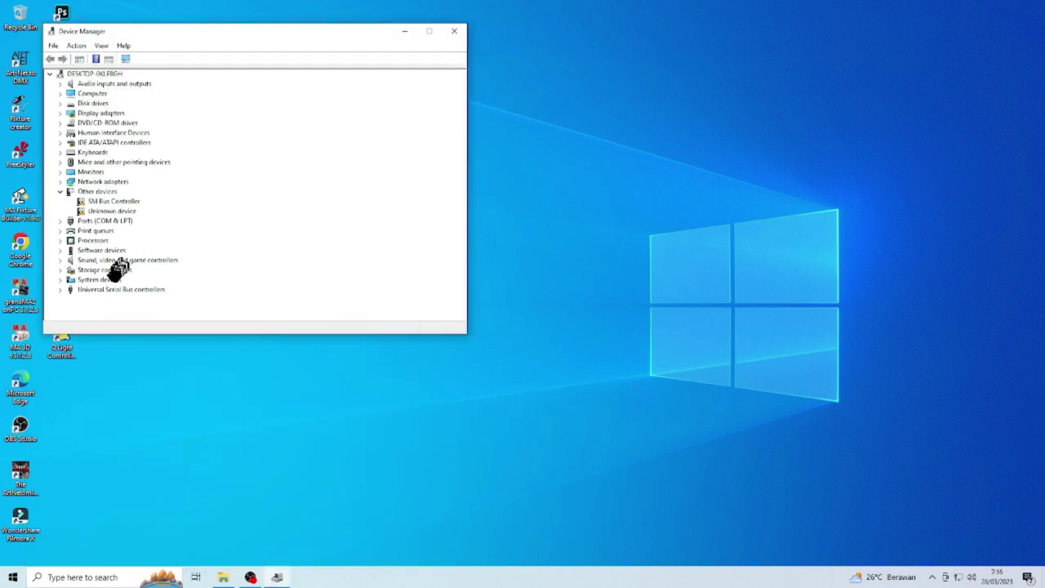
pyautogui.click(61, 221)
# Run a manual driver update for USB Serial Port (COM7) using the folder E:\Download\CDM v2.12.28 WHQL Certified
pyautogui.click(104, 241)
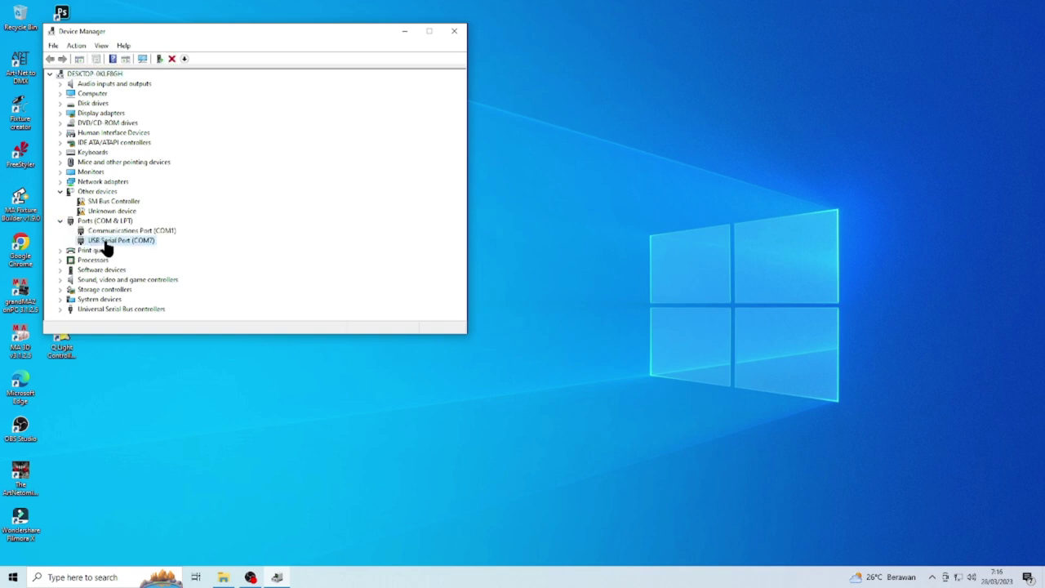
pyautogui.rightClick(106, 245)
pyautogui.click(139, 250)
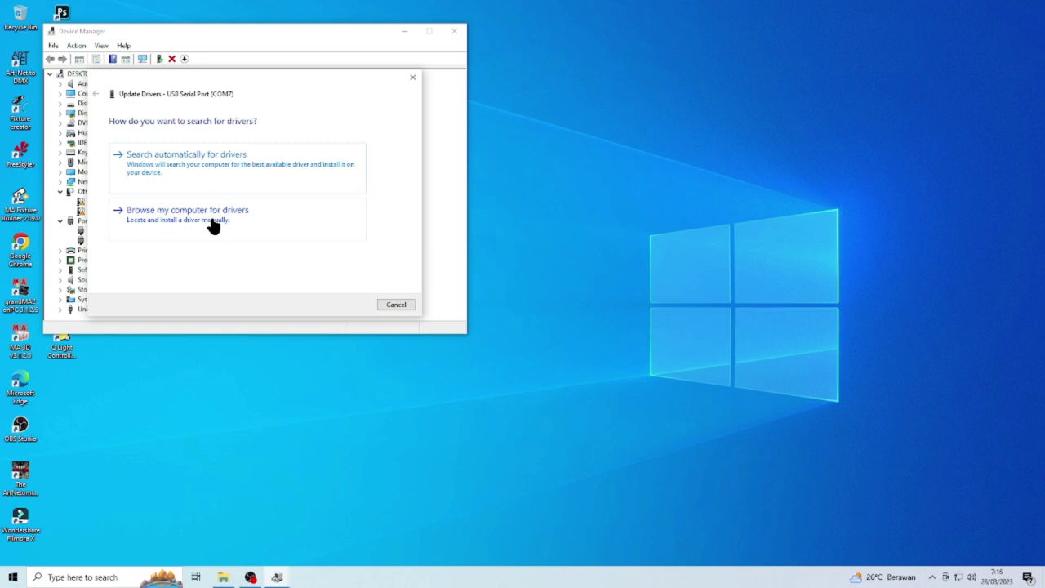
pyautogui.click(212, 227)
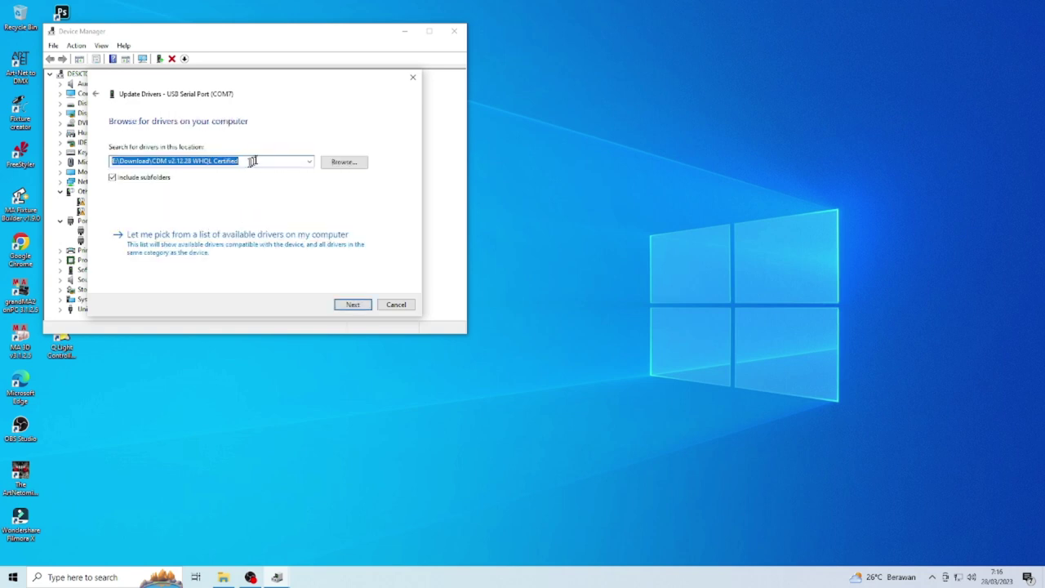
pyautogui.click(309, 163)
pyautogui.click(307, 171)
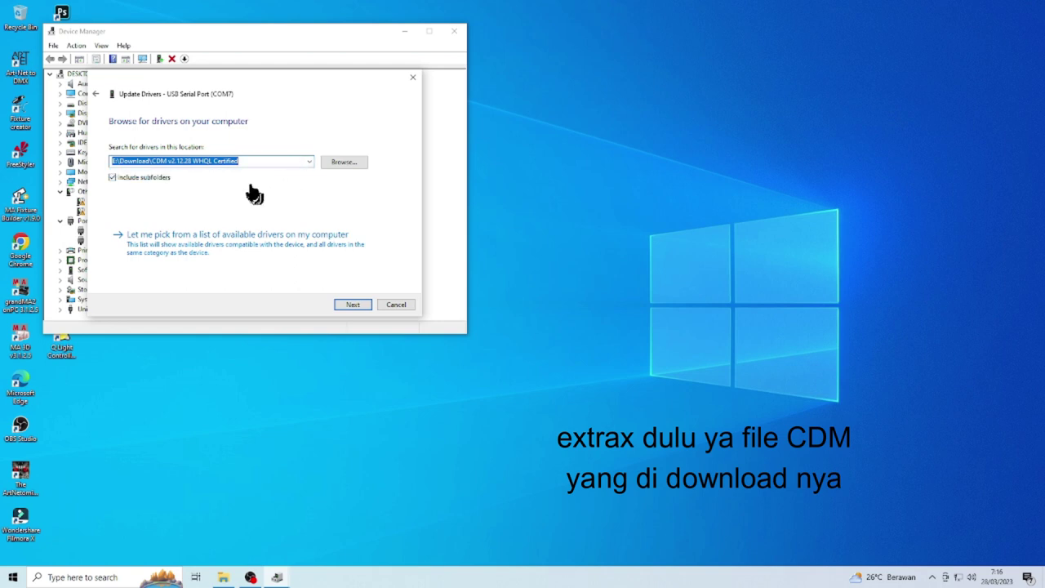
pyautogui.click(357, 304)
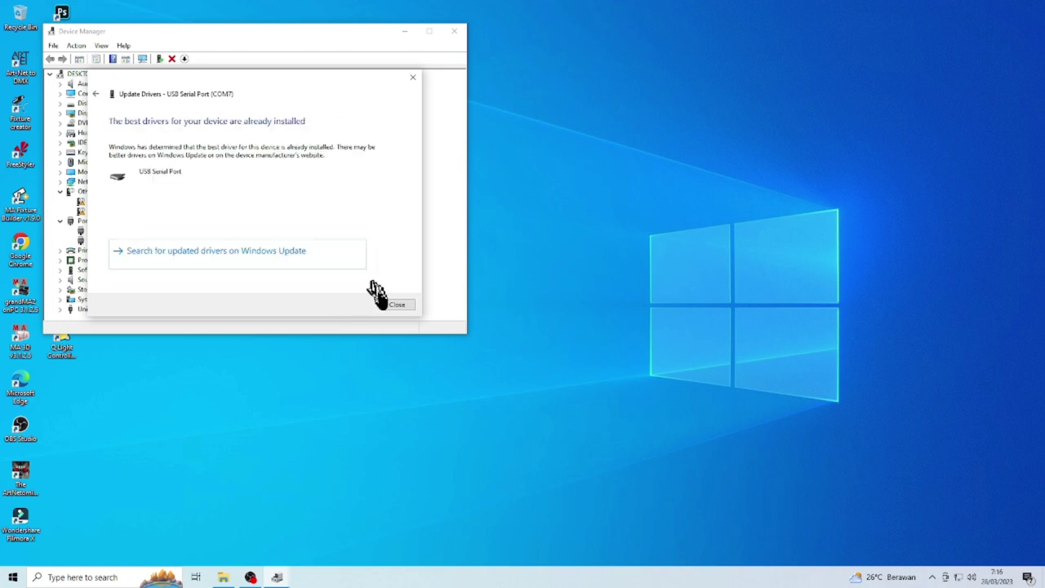
pyautogui.click(397, 305)
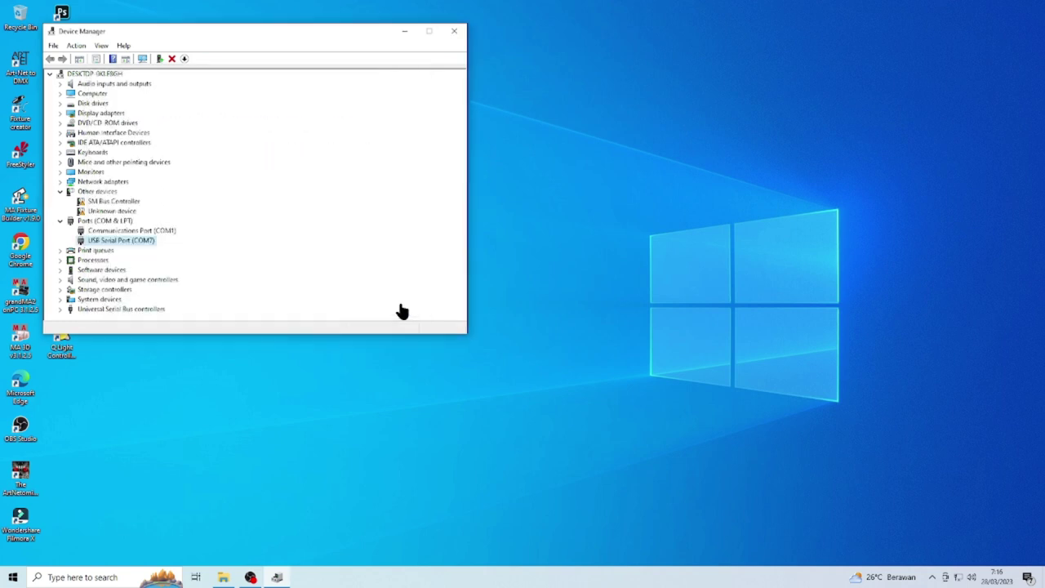
# Close Device Manager and refresh the desktop
pyautogui.click(455, 34)
pyautogui.rightClick(361, 161)
pyautogui.click(382, 189)
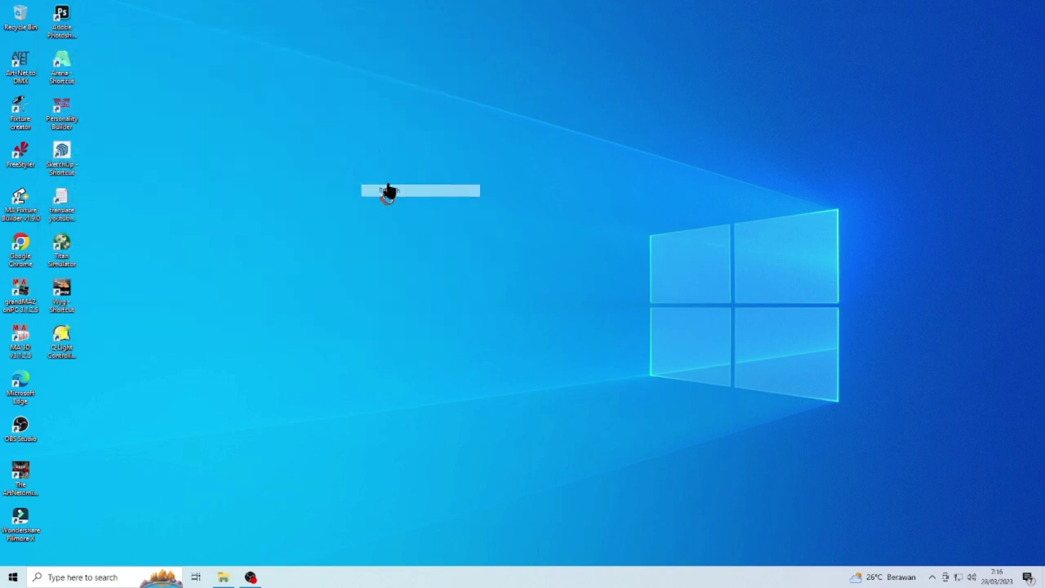
# Start Art-Net to DMX in demo mode and save Eurolite USB-DMX as its output interface
pyautogui.doubleClick(29, 75)
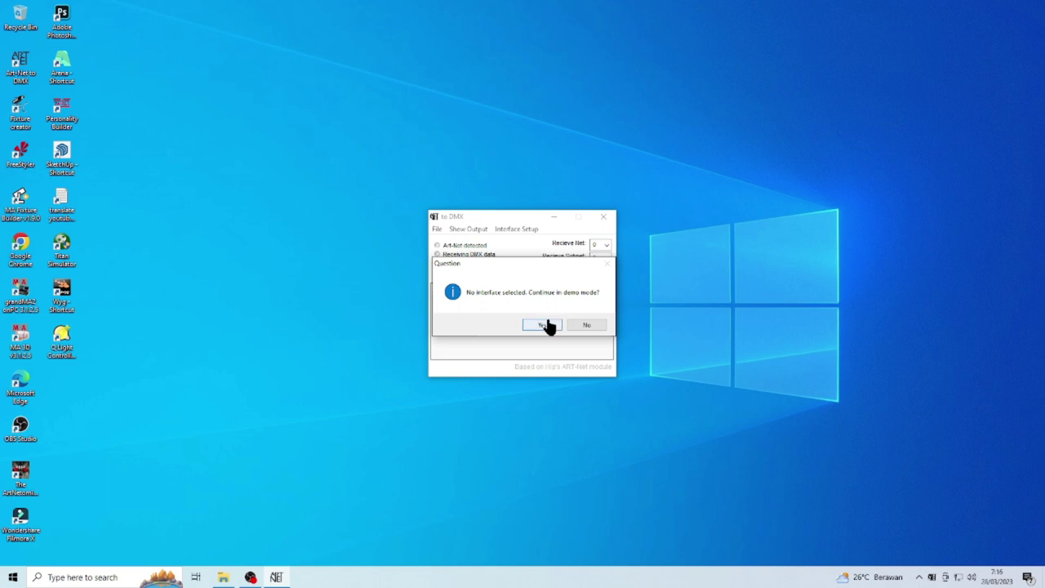
pyautogui.click(549, 326)
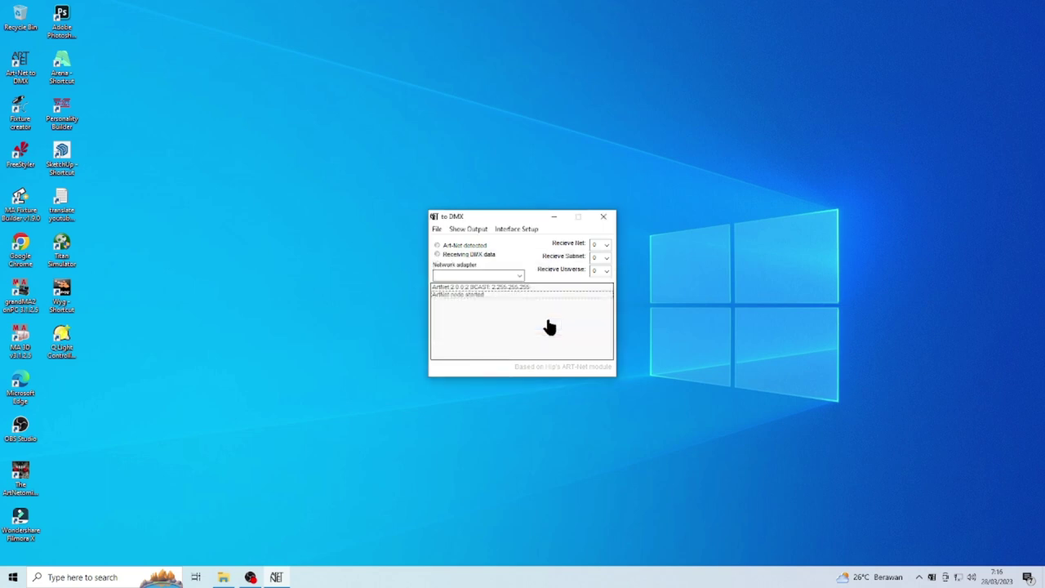
pyautogui.click(523, 230)
pyautogui.click(593, 262)
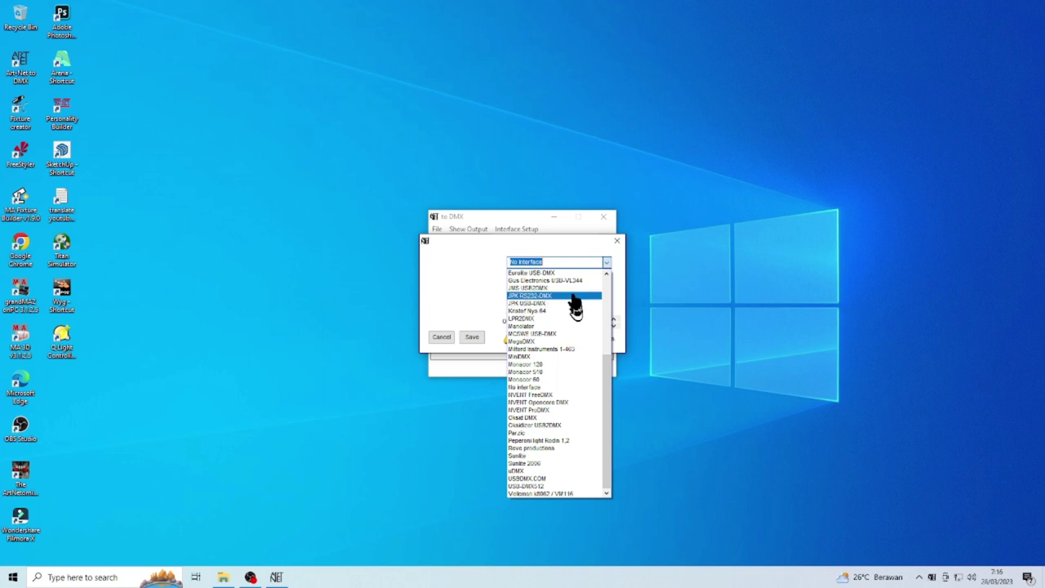
pyautogui.click(568, 274)
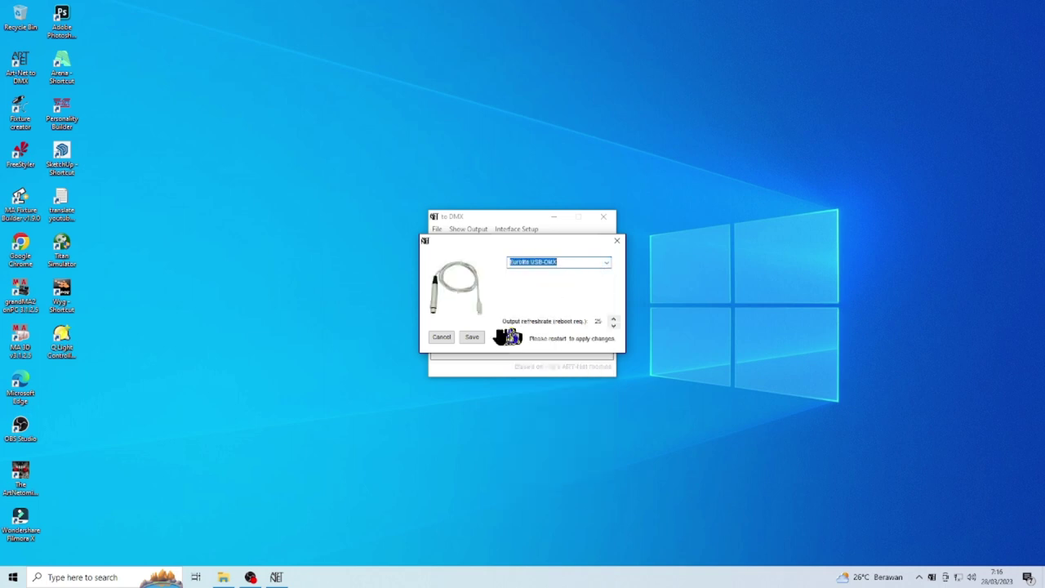
pyautogui.click(477, 337)
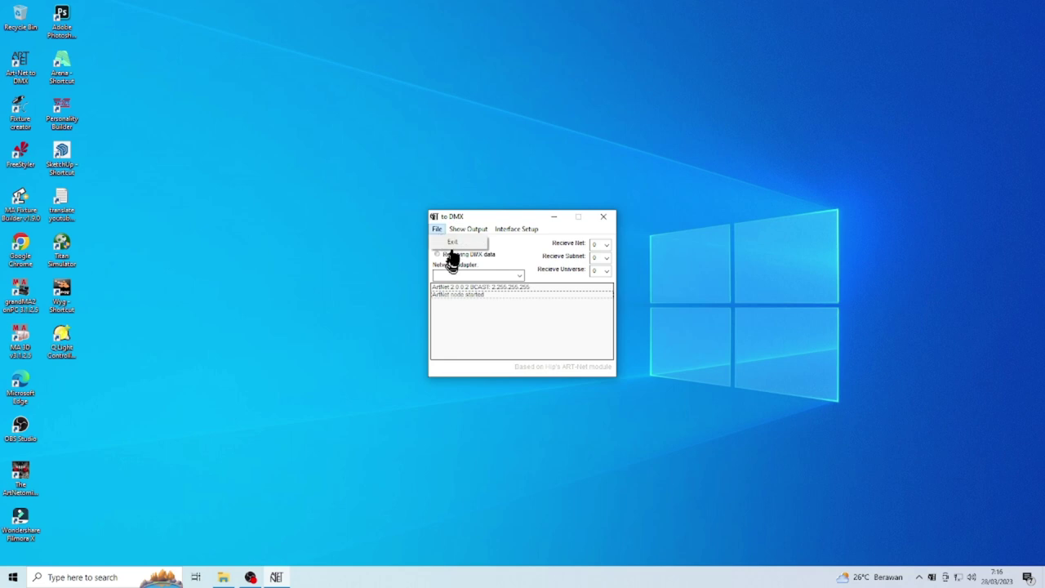
# Exit Art-Net to DMX, refresh the desktop, and restart the program, acknowledging its driver notice
pyautogui.click(450, 243)
pyautogui.rightClick(327, 190)
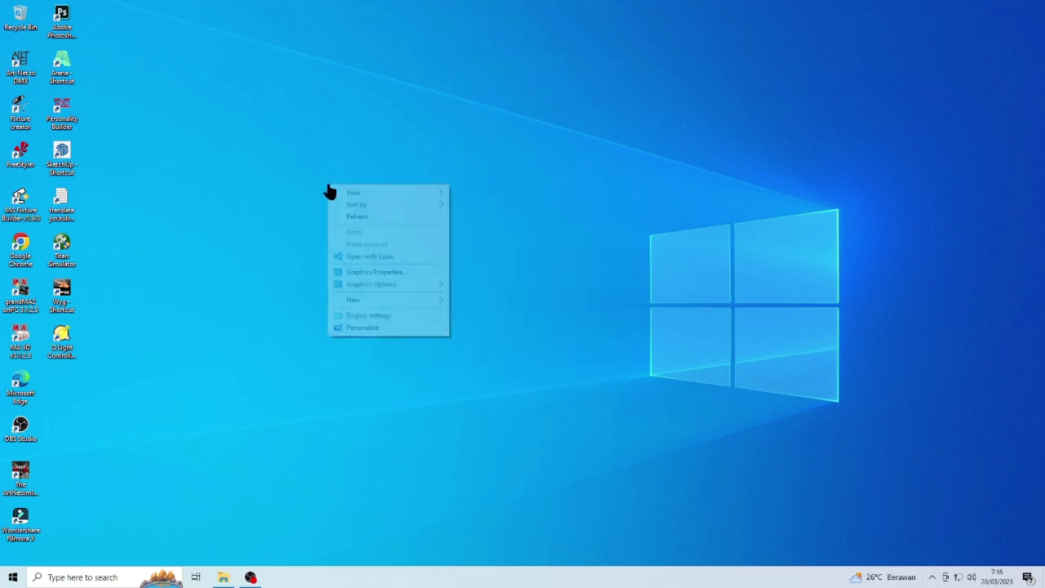
pyautogui.click(352, 217)
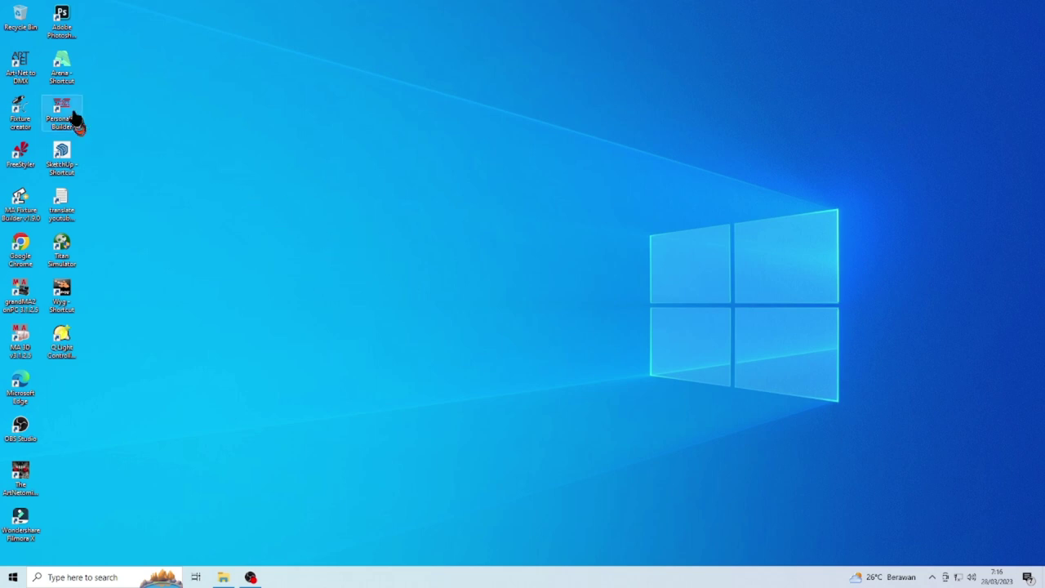
pyautogui.doubleClick(18, 71)
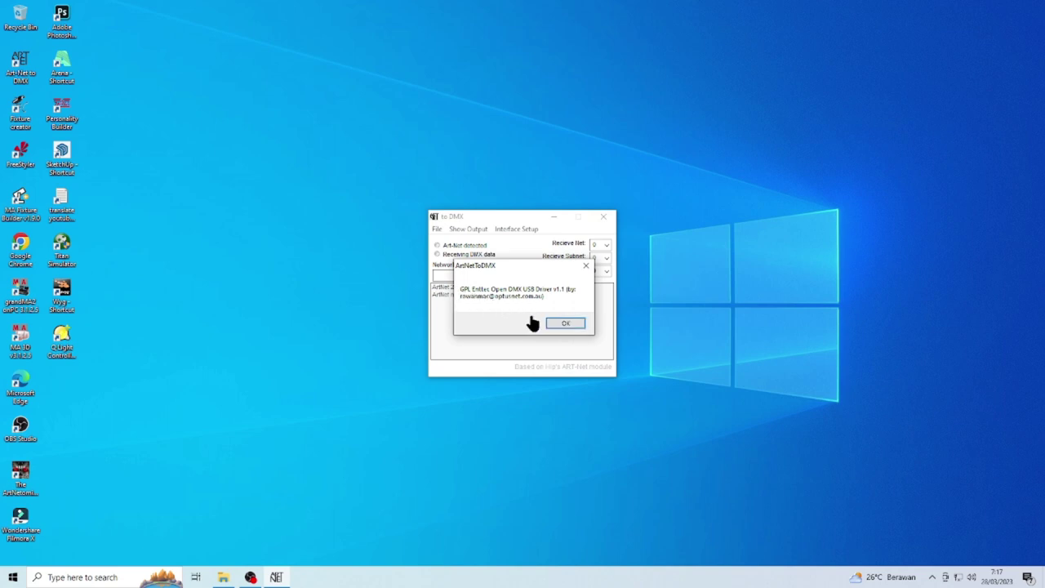
pyautogui.click(558, 326)
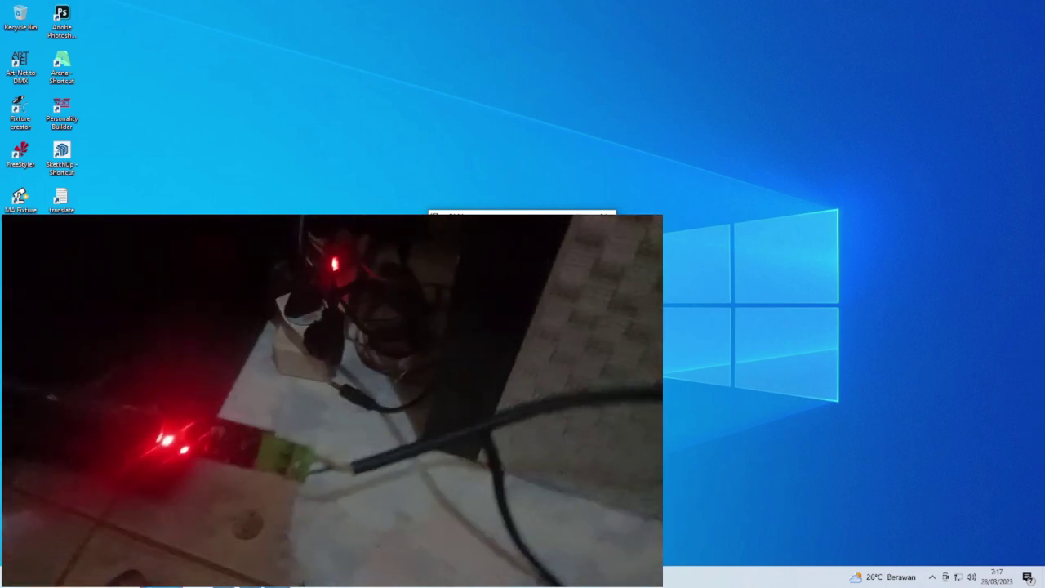
# Launch grandMA2 onPC and set the station IP to 2.0.0.2 in MA Network Control, acknowledging the restart notice
pyautogui.press('super+d')
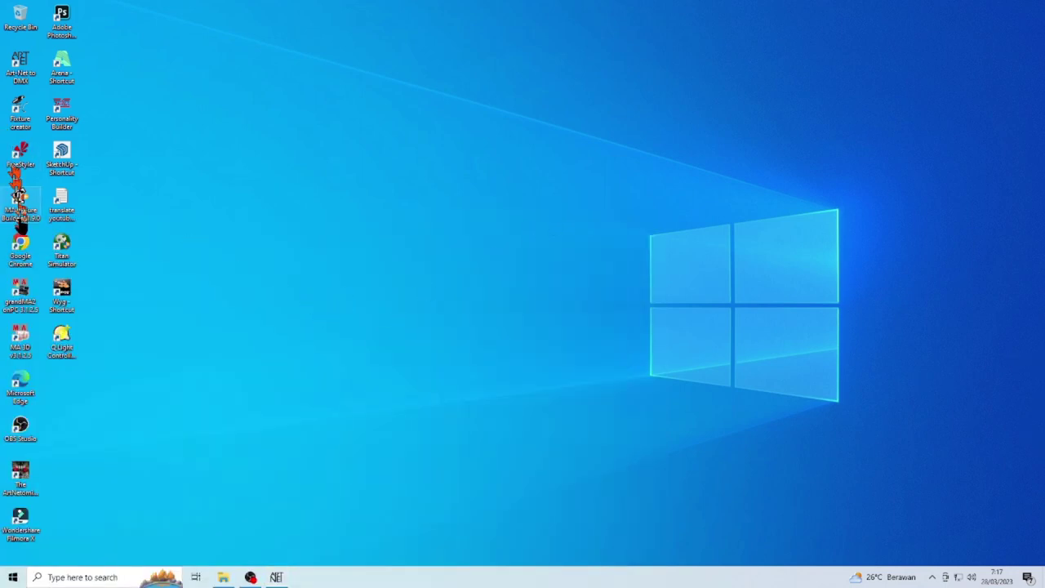
pyautogui.doubleClick(20, 291)
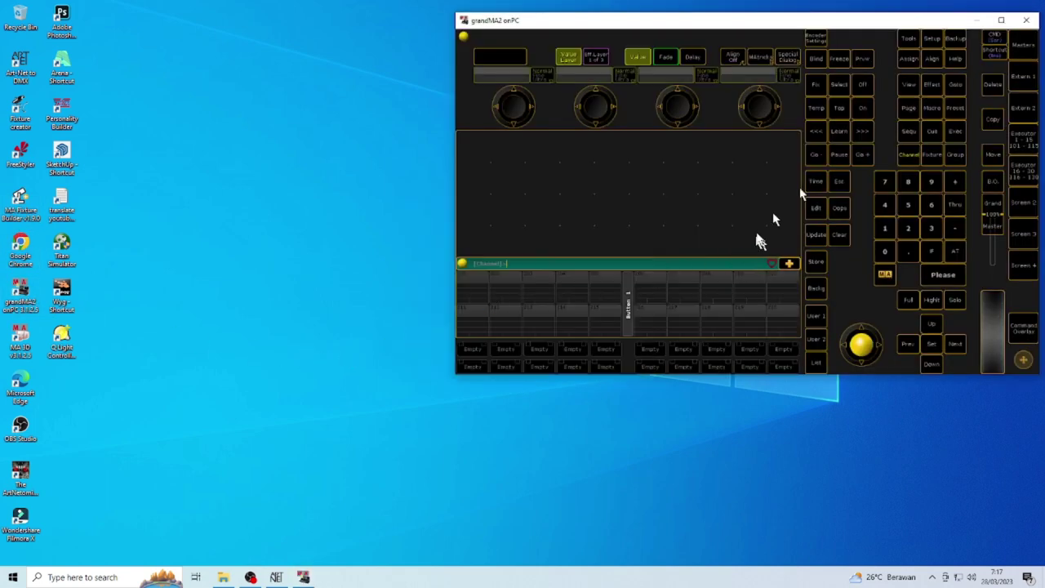
pyautogui.click(933, 41)
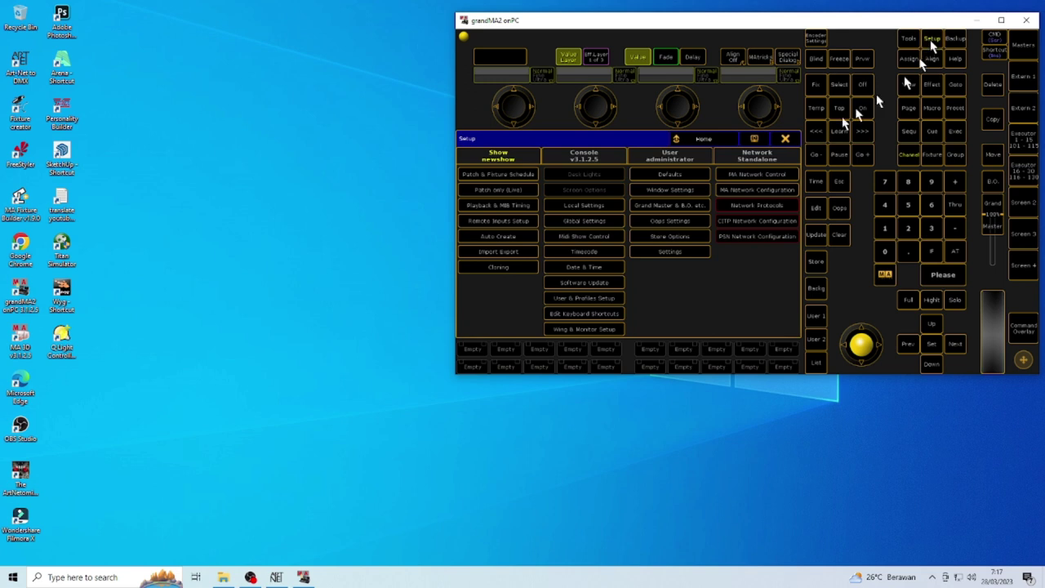
pyautogui.click(770, 170)
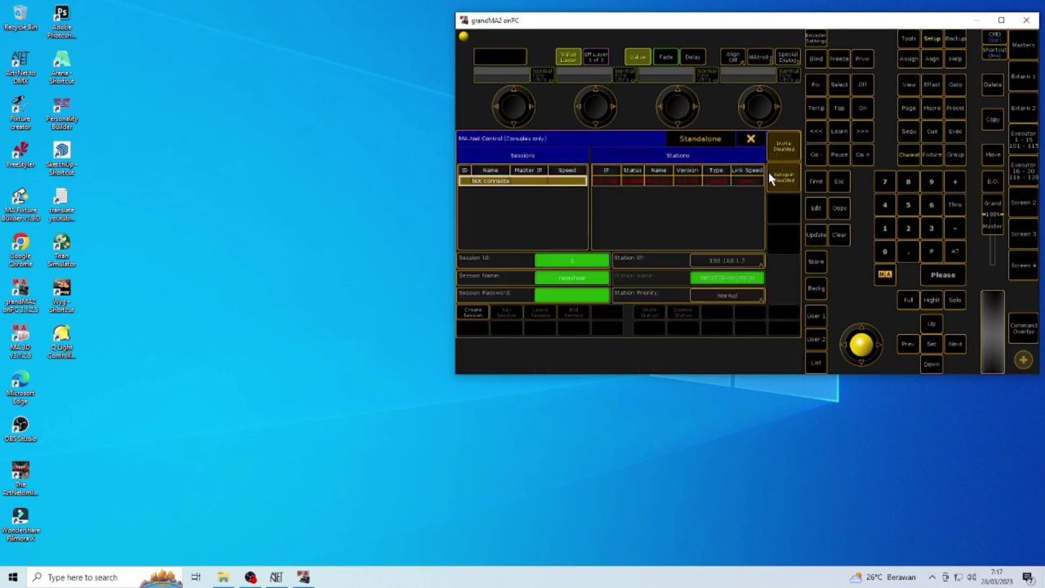
pyautogui.click(726, 257)
pyautogui.click(668, 294)
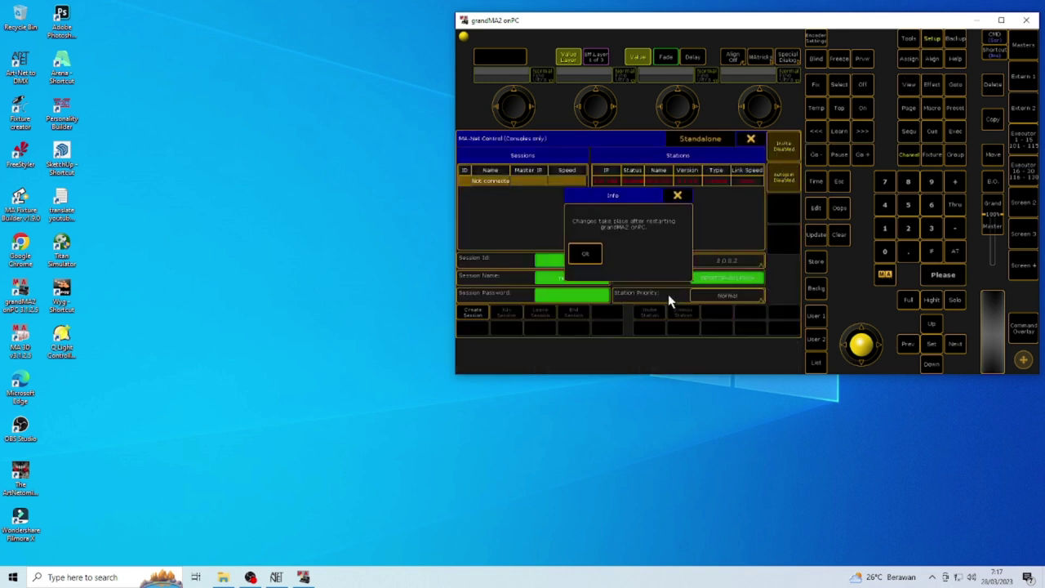
pyautogui.click(586, 254)
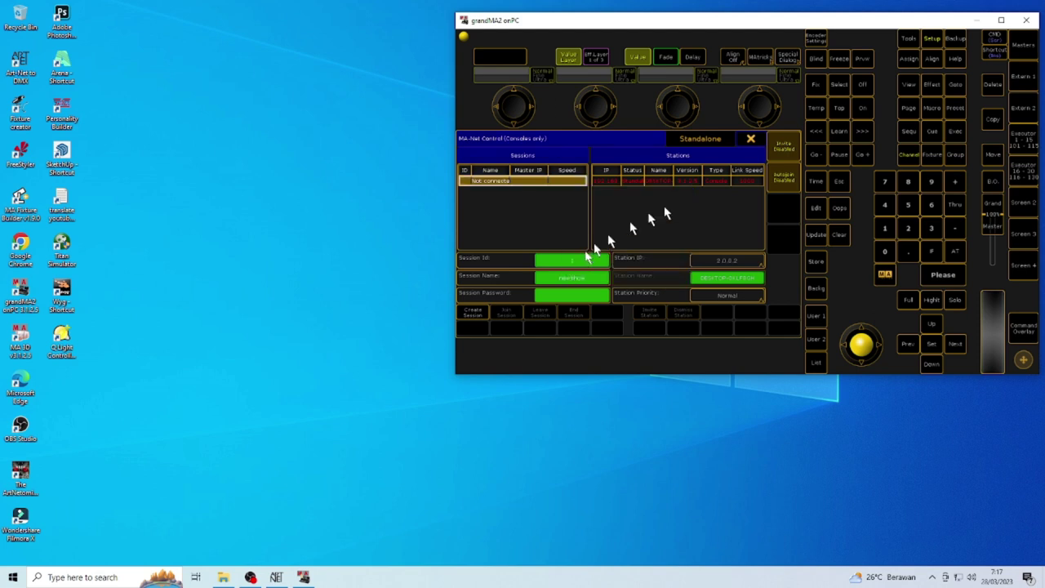
# Close the setup windows, shut down grandMA2 onPC with the showfile saved, and launch it again
pyautogui.click(750, 141)
pyautogui.click(785, 139)
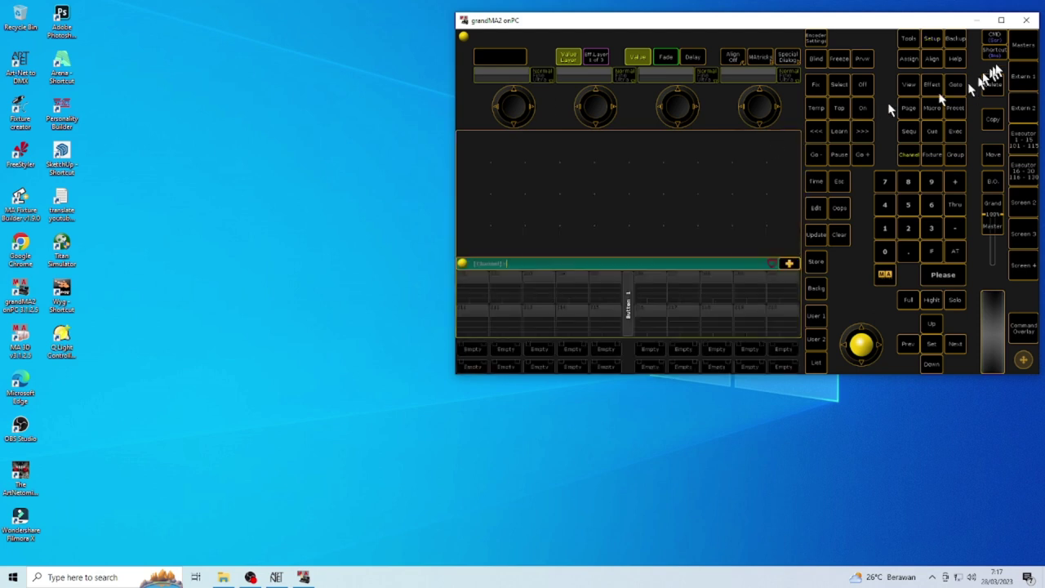
pyautogui.click(1027, 19)
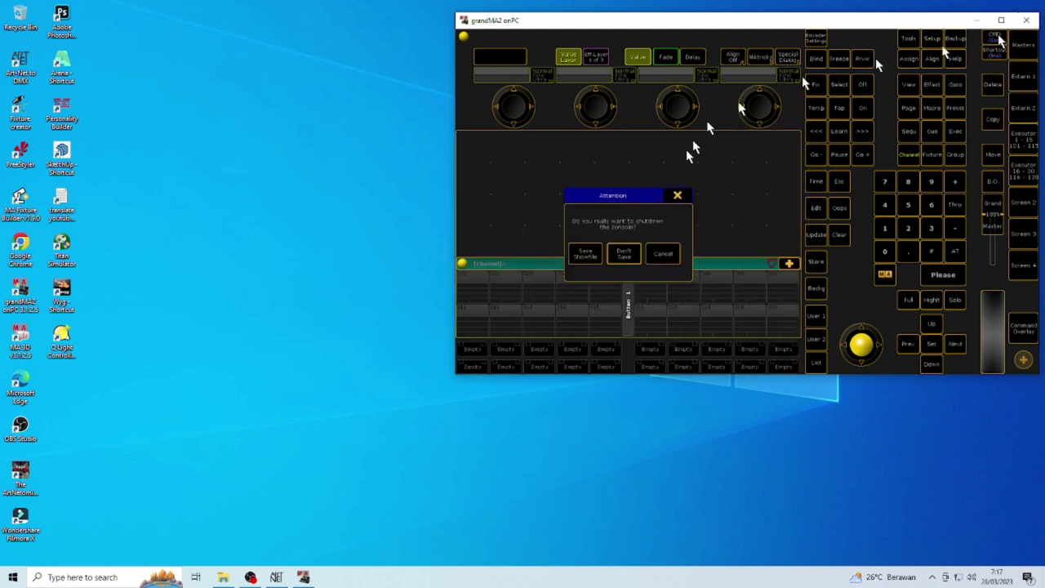
pyautogui.click(598, 252)
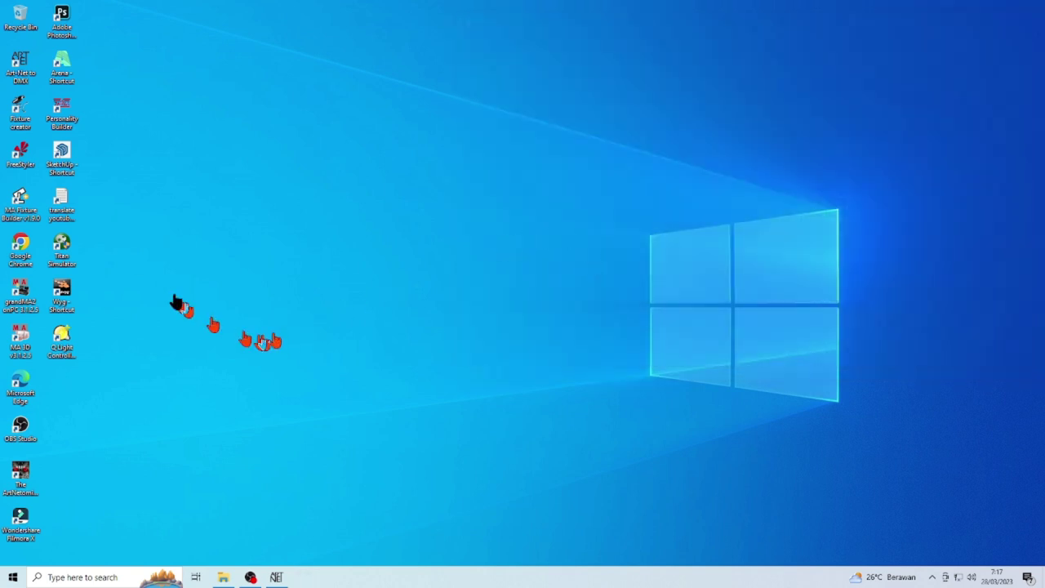
pyautogui.doubleClick(21, 290)
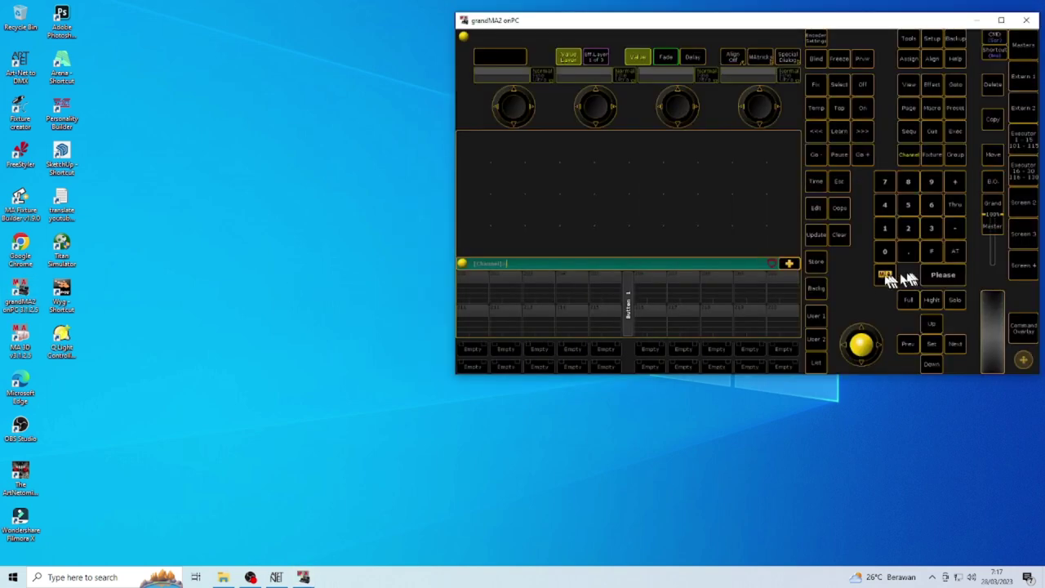
# Create a network session in MA Network Control with session ID 1 and the name newshow
pyautogui.click(932, 39)
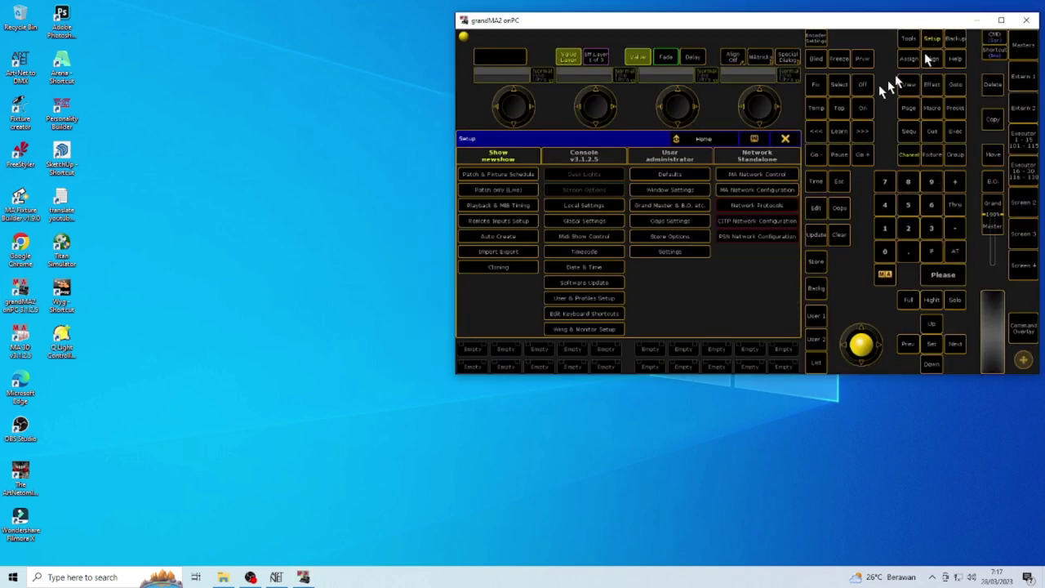
pyautogui.click(787, 176)
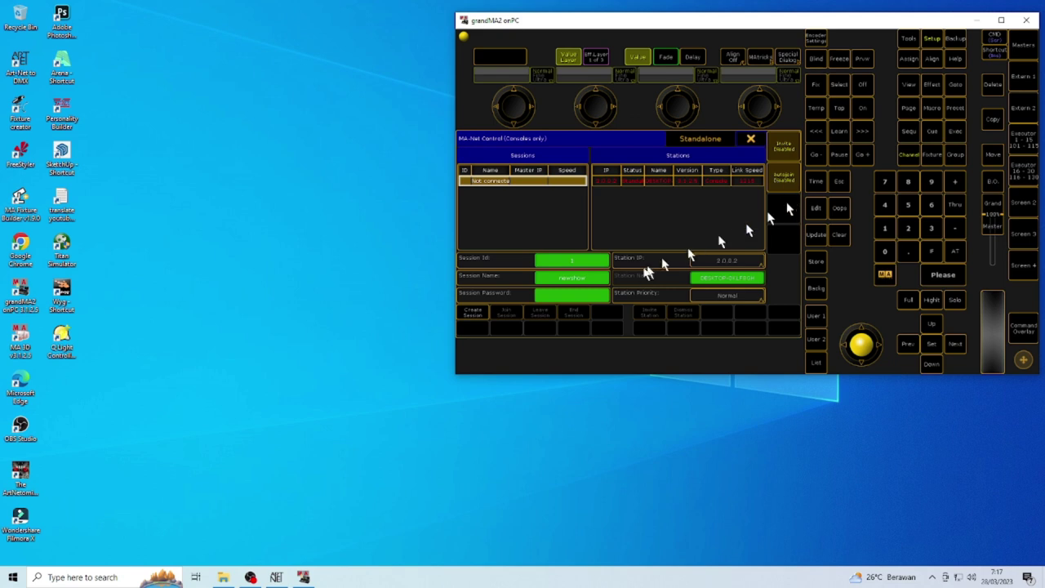
pyautogui.click(472, 313)
pyautogui.click(751, 140)
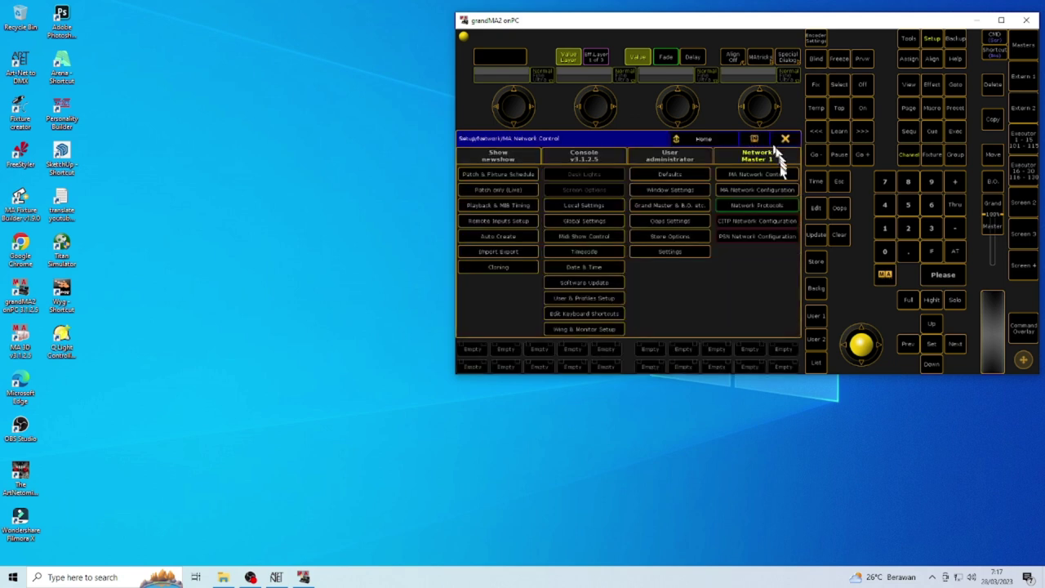
# Check the console's ETHERCON 1 IP address in MA Network Configuration, then leave the setup
pyautogui.click(757, 189)
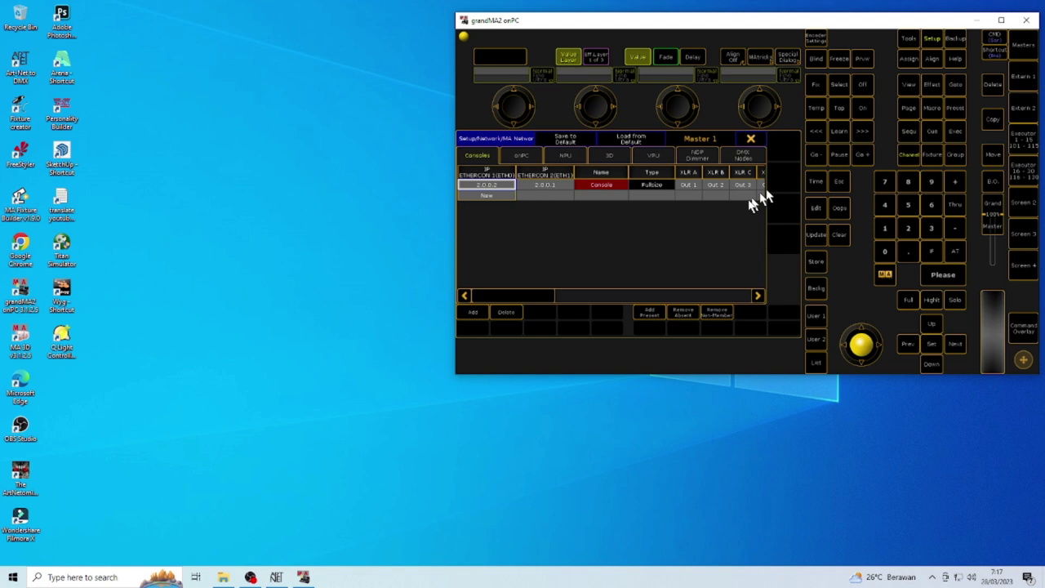
pyautogui.click(504, 188)
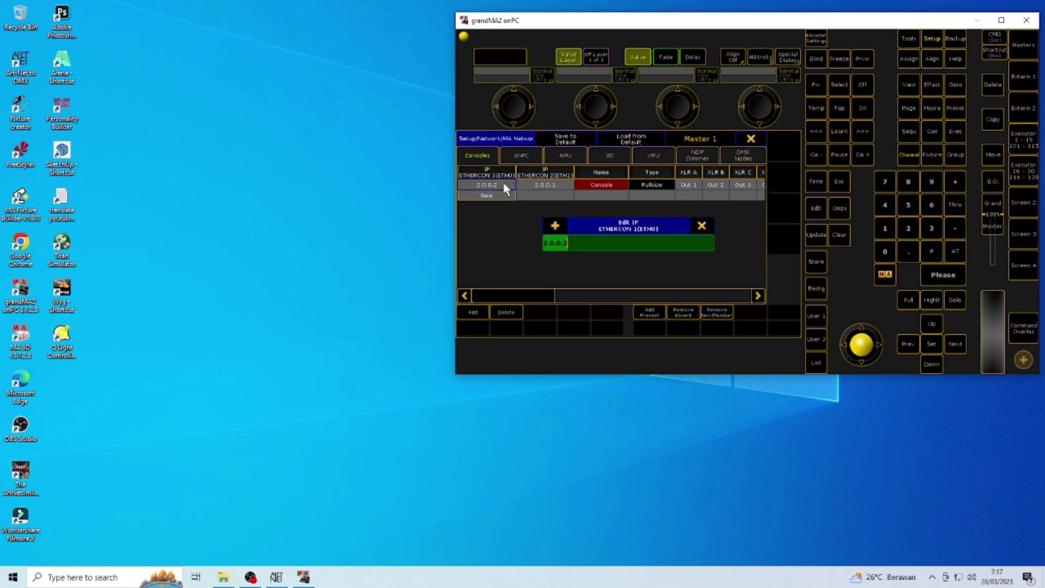
pyautogui.press('Return')
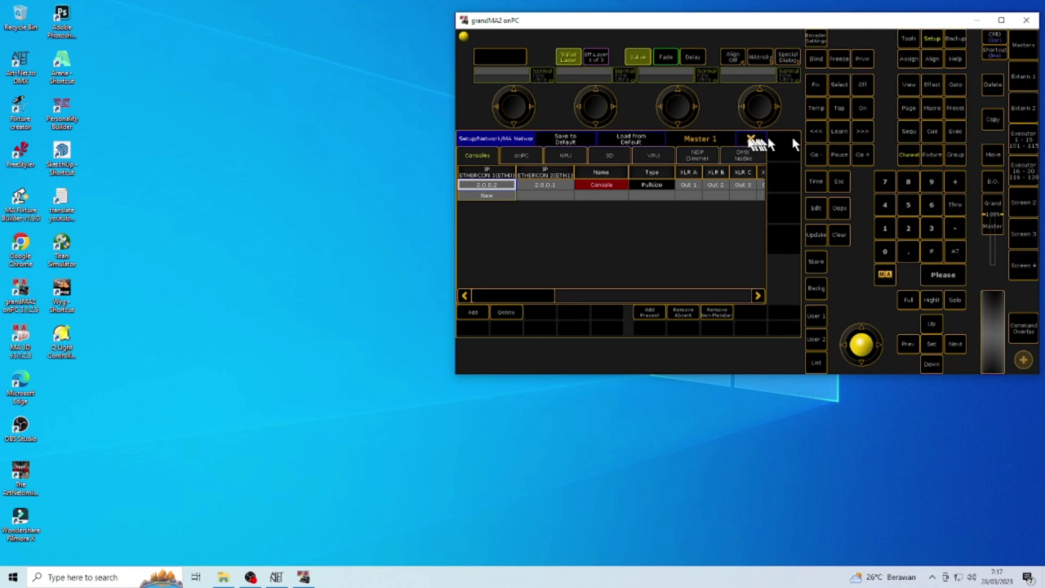
pyautogui.click(752, 139)
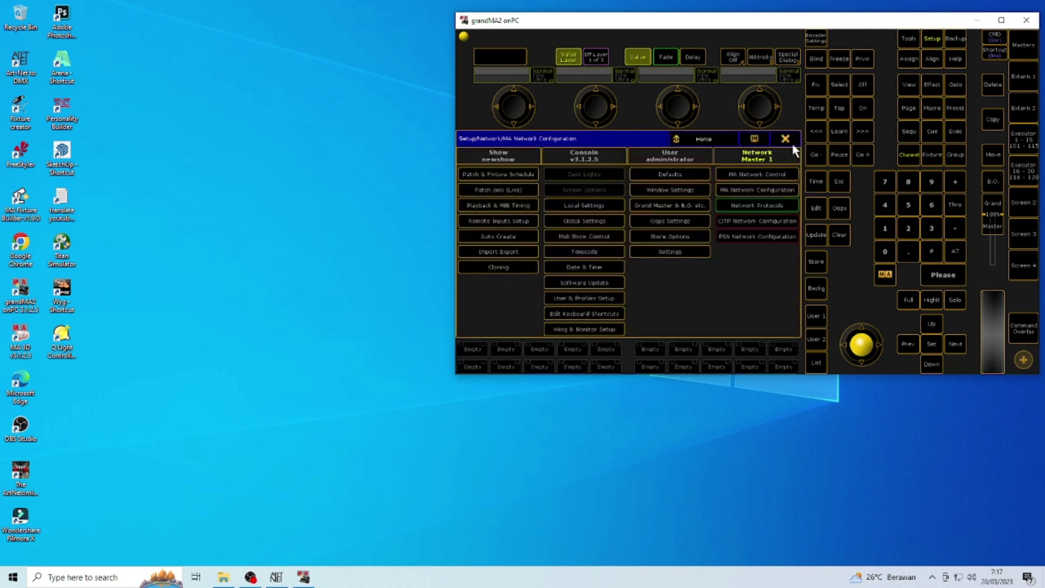
pyautogui.click(785, 140)
# Switch to Art-Net to DMX, move its window clear of grandMA2 onPC, and choose 2.0.0.2 as network adapter
pyautogui.click(278, 576)
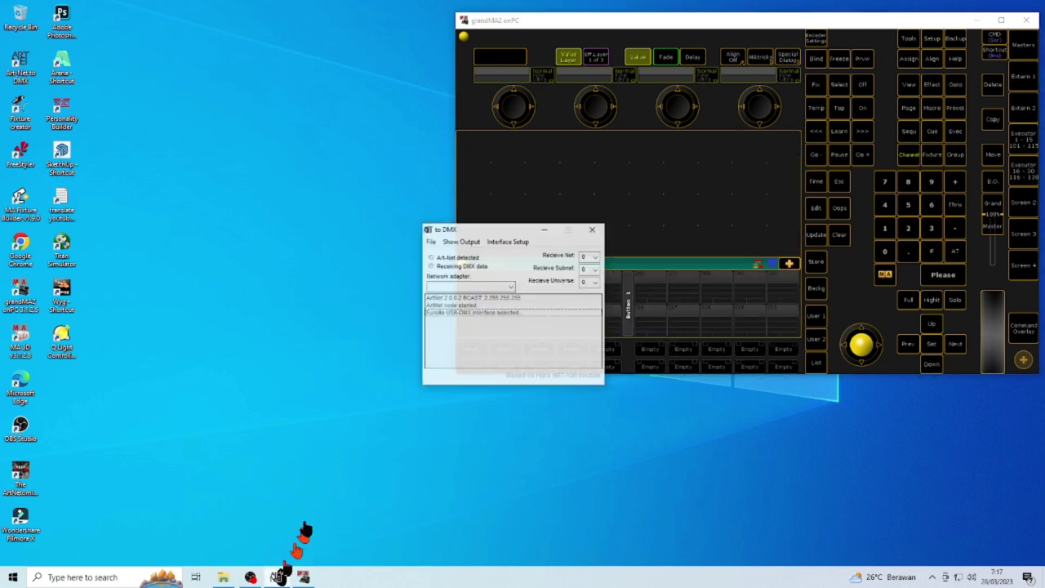
pyautogui.moveTo(519, 219); pyautogui.dragTo(315, 139)
pyautogui.click(329, 341)
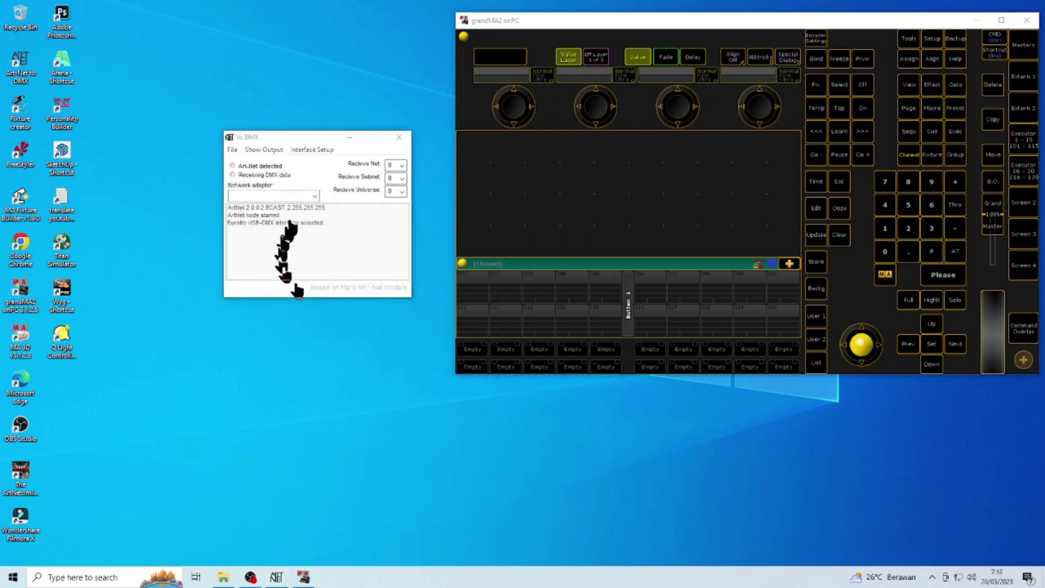
pyautogui.click(313, 199)
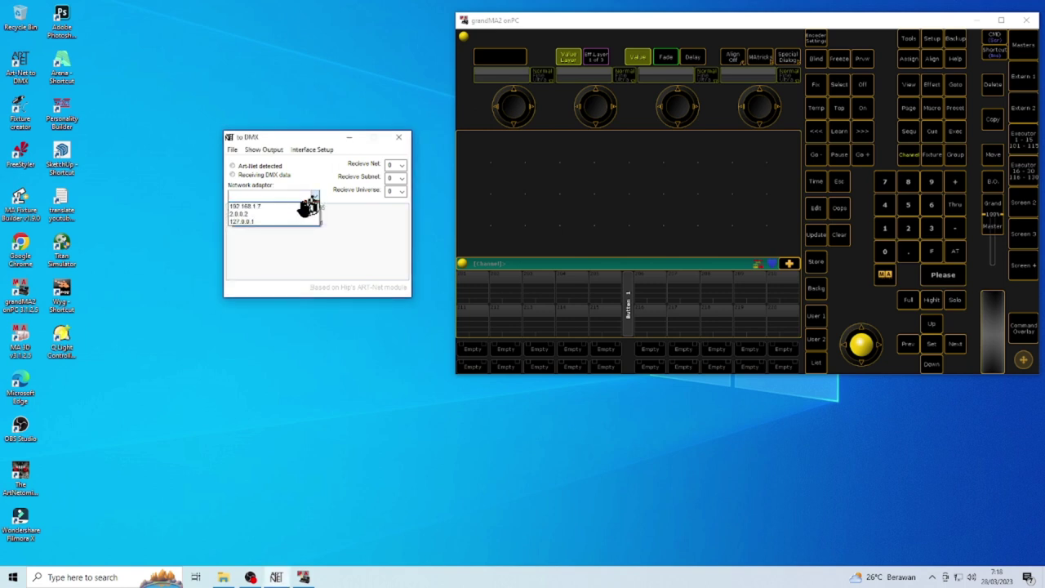
pyautogui.click(296, 214)
# Restart Art-Net to DMX, acknowledge its driver notice, and place its window beside grandMA2 onPC
pyautogui.click(234, 159)
pyautogui.click(238, 166)
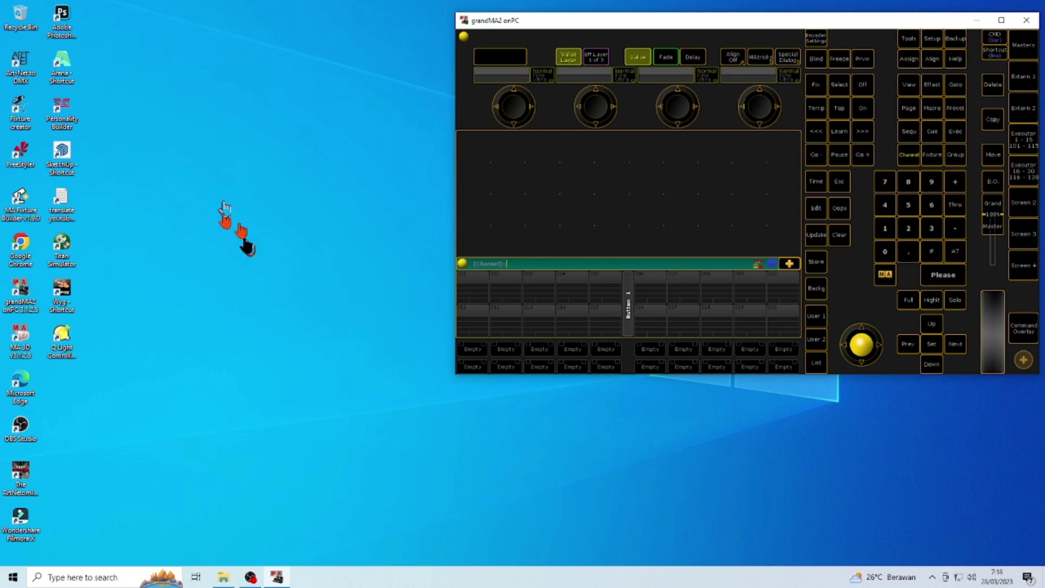
pyautogui.doubleClick(21, 66)
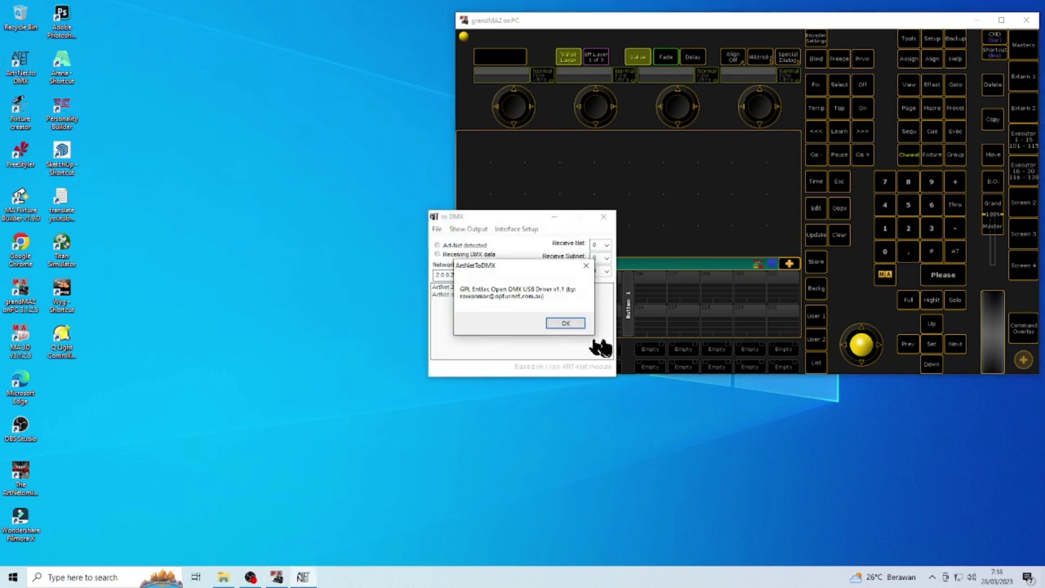
pyautogui.click(566, 324)
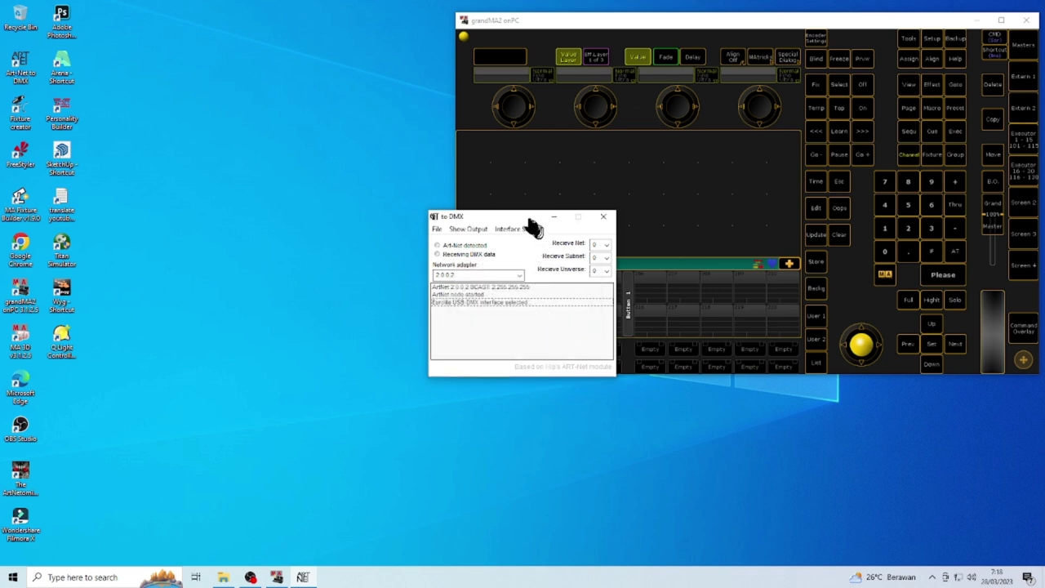
pyautogui.moveTo(521, 221); pyautogui.dragTo(273, 90)
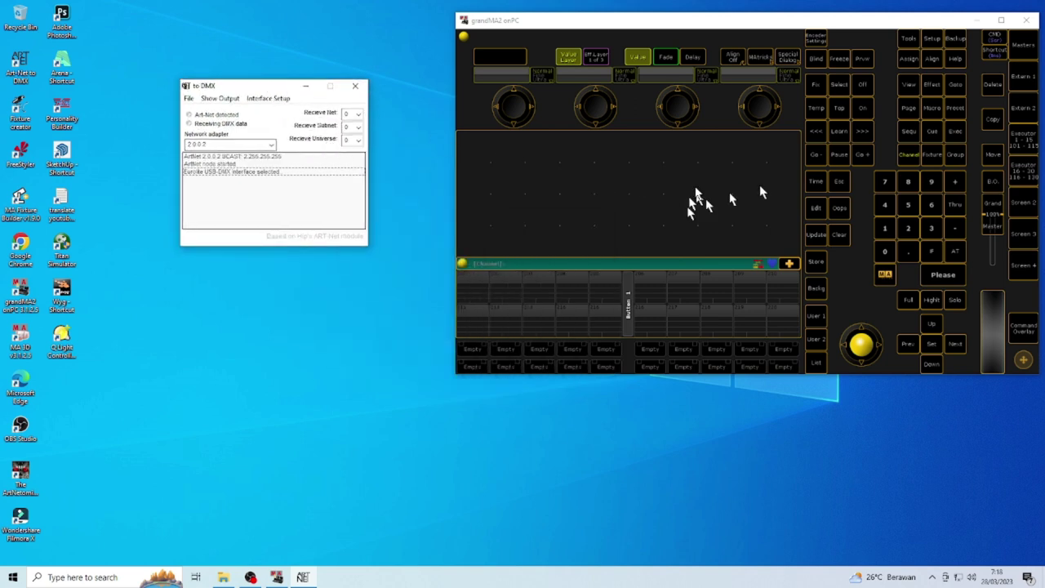
# Add a layer named lightingsshow in grandMA2 onPC's Patch & Fixture Schedule
pyautogui.click(933, 39)
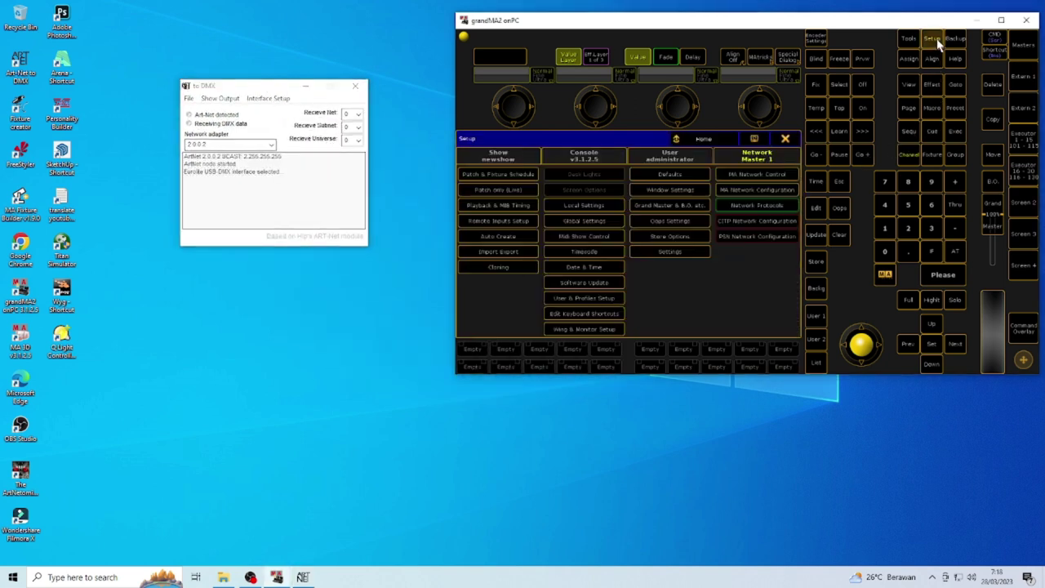
pyautogui.click(522, 174)
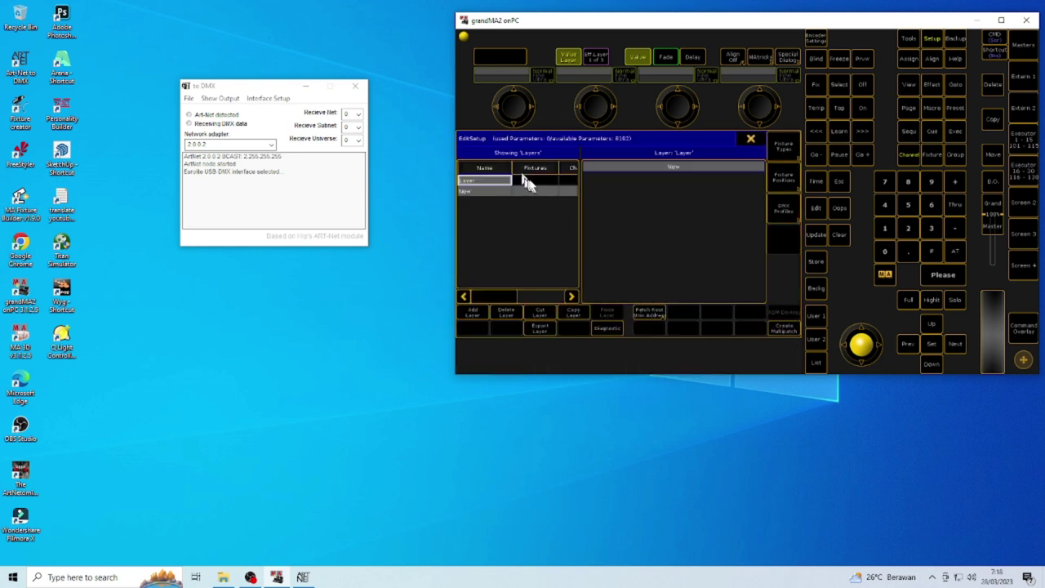
pyautogui.click(474, 312)
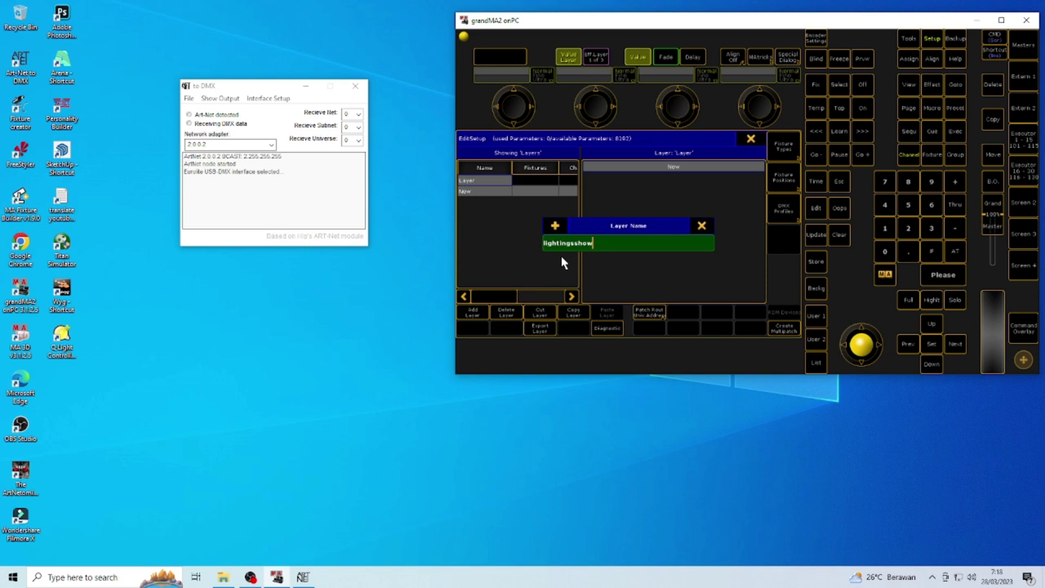
pyautogui.press('Return')
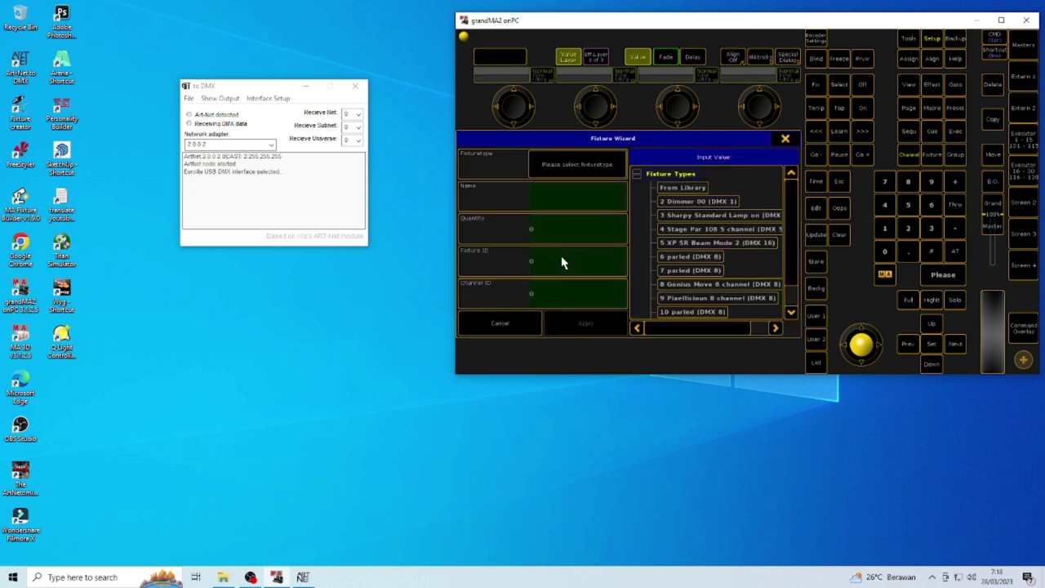
# Filter the fixture library by "8 ch" and import the Blizzard Lighting Hotbox RGBW in 8 channel mode
pyautogui.click(695, 187)
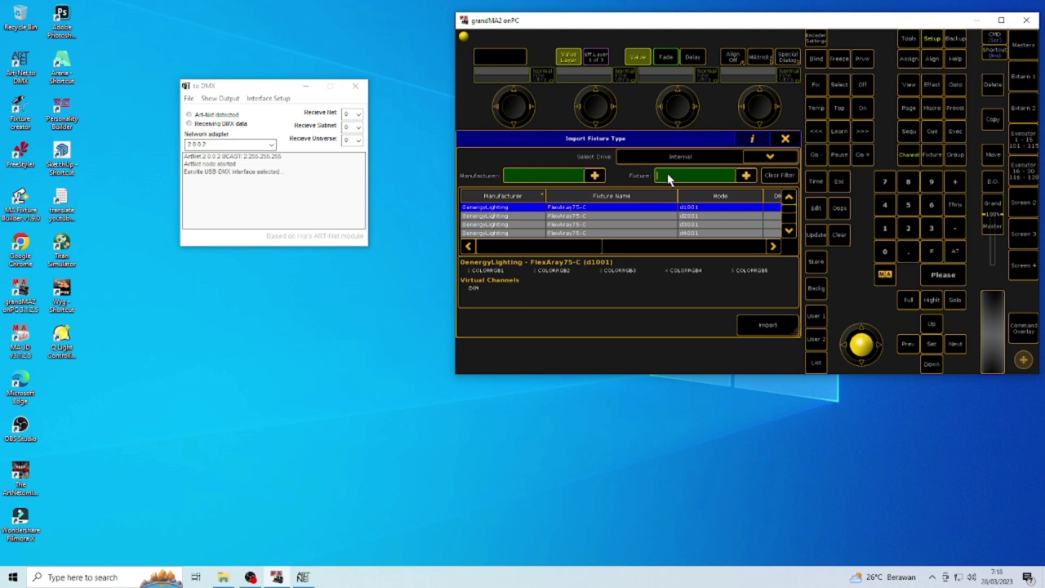
pyautogui.click(668, 176)
pyautogui.write('8 ch')
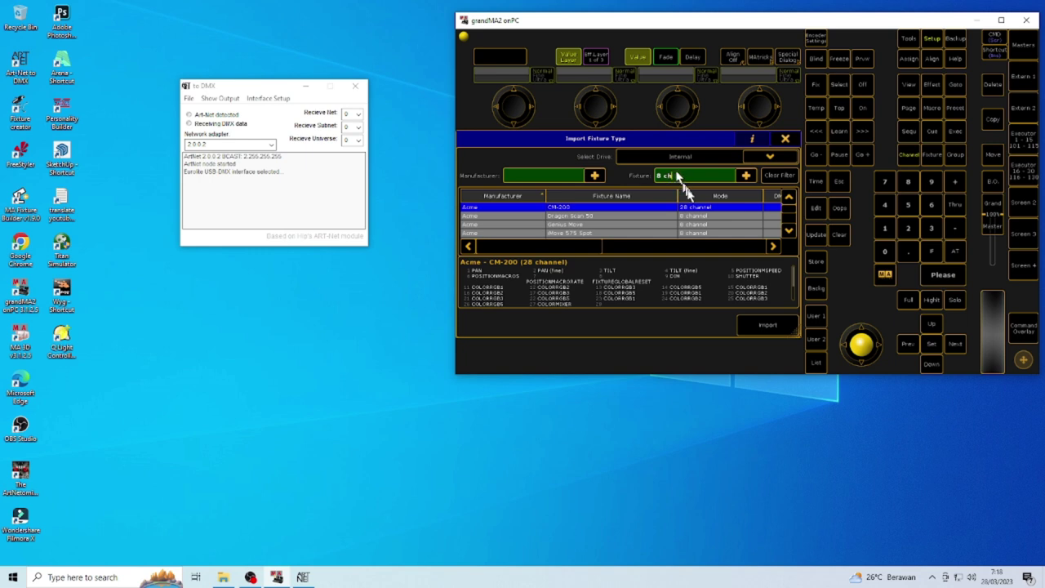
pyautogui.scroll(-4, 695, 219)
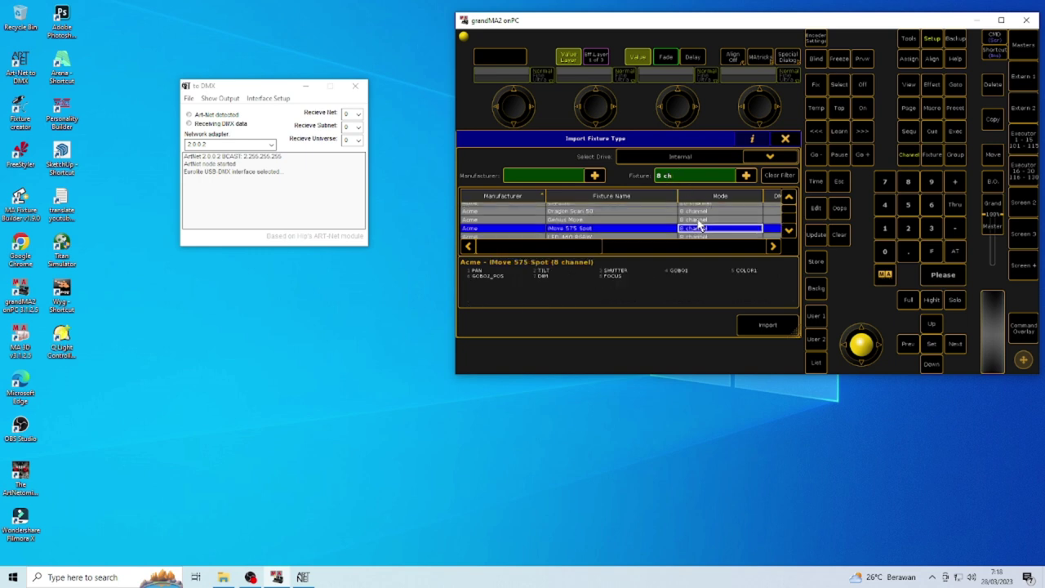
pyautogui.scroll(-4, 698, 225)
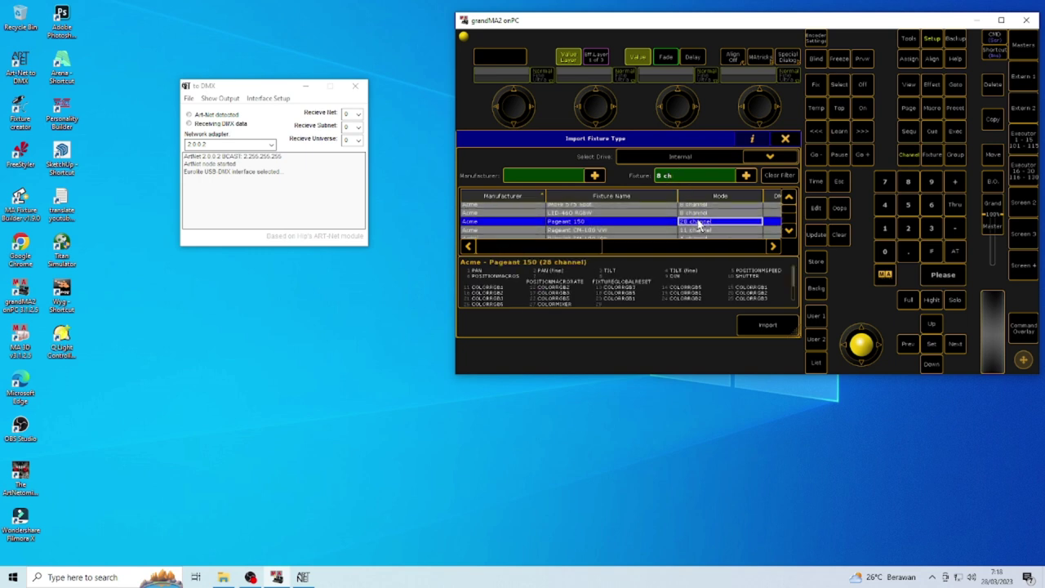
pyautogui.scroll(-4, 700, 227)
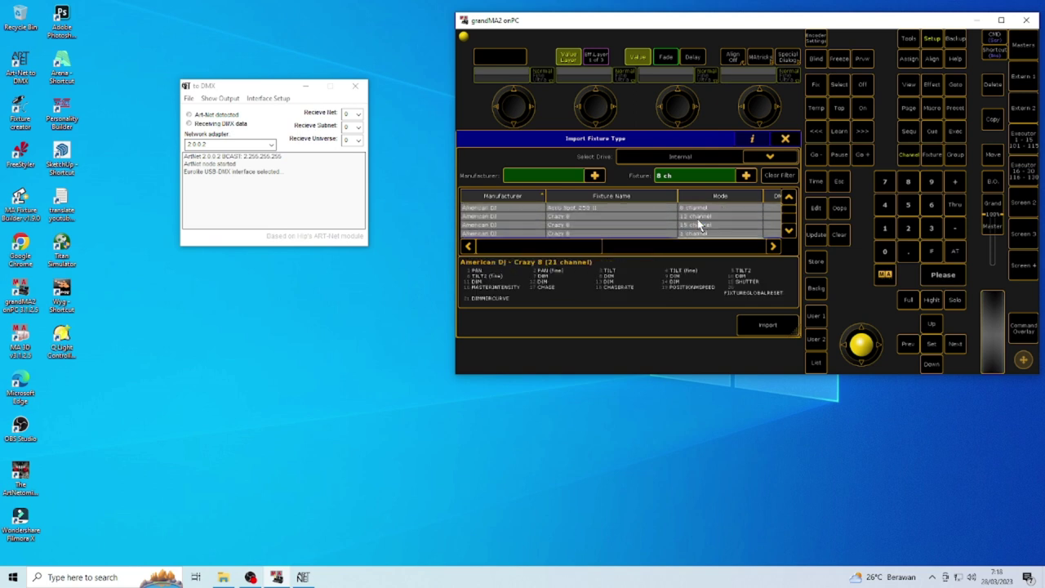
pyautogui.scroll(-4, 700, 226)
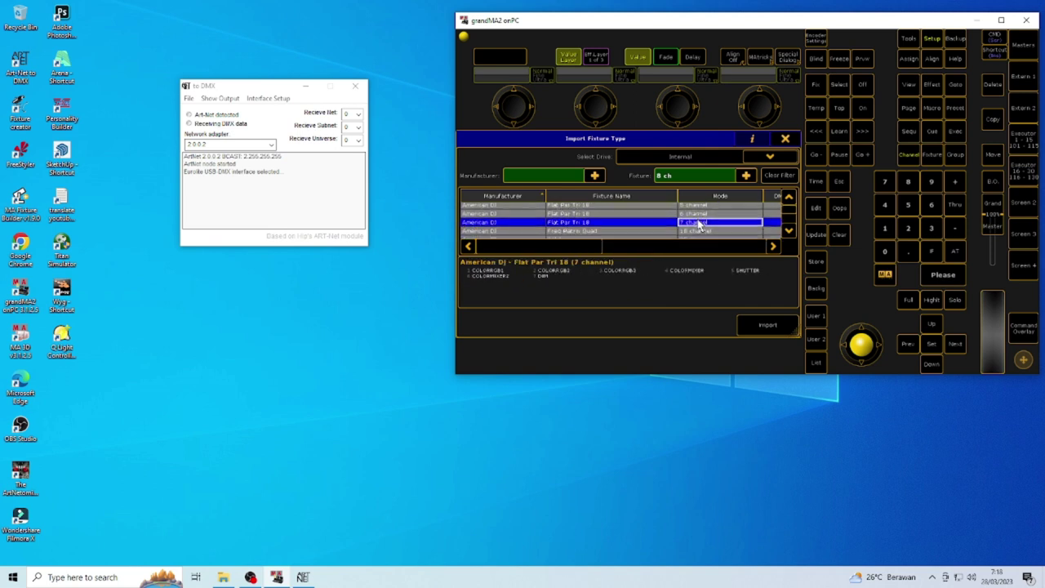
pyautogui.scroll(-3, 699, 227)
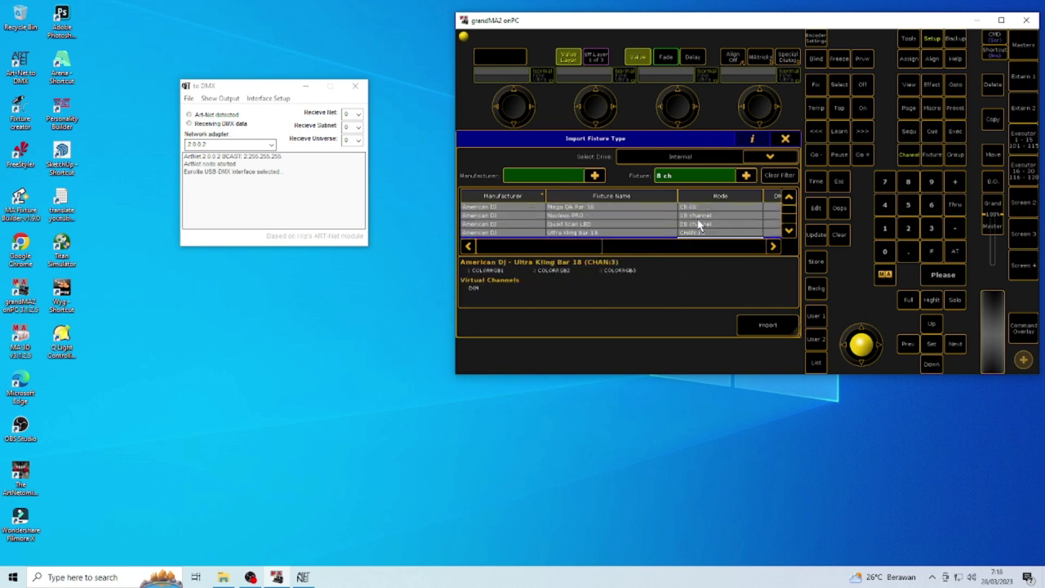
pyautogui.scroll(-5, 700, 226)
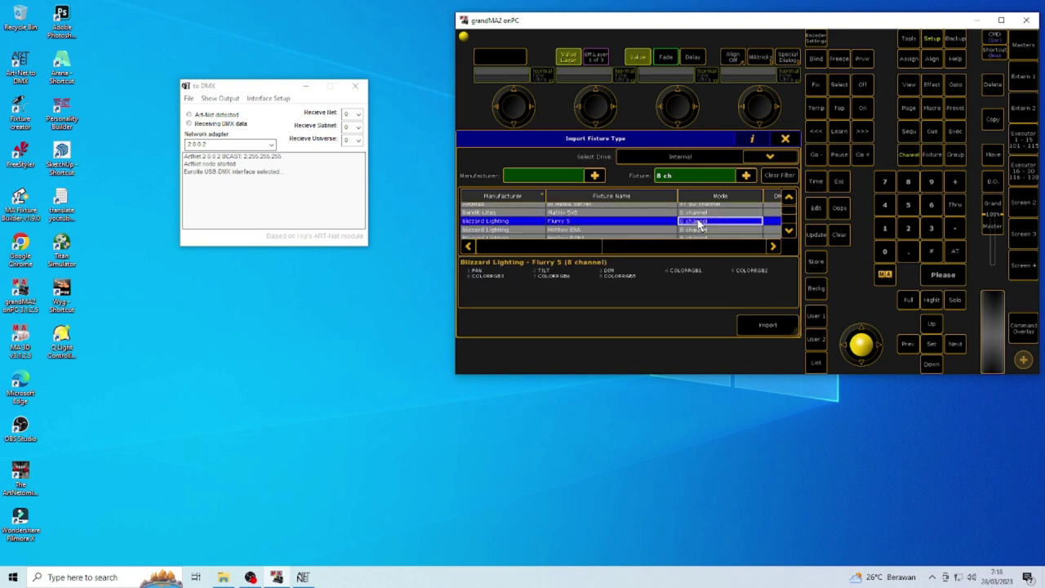
pyautogui.scroll(-2, 700, 226)
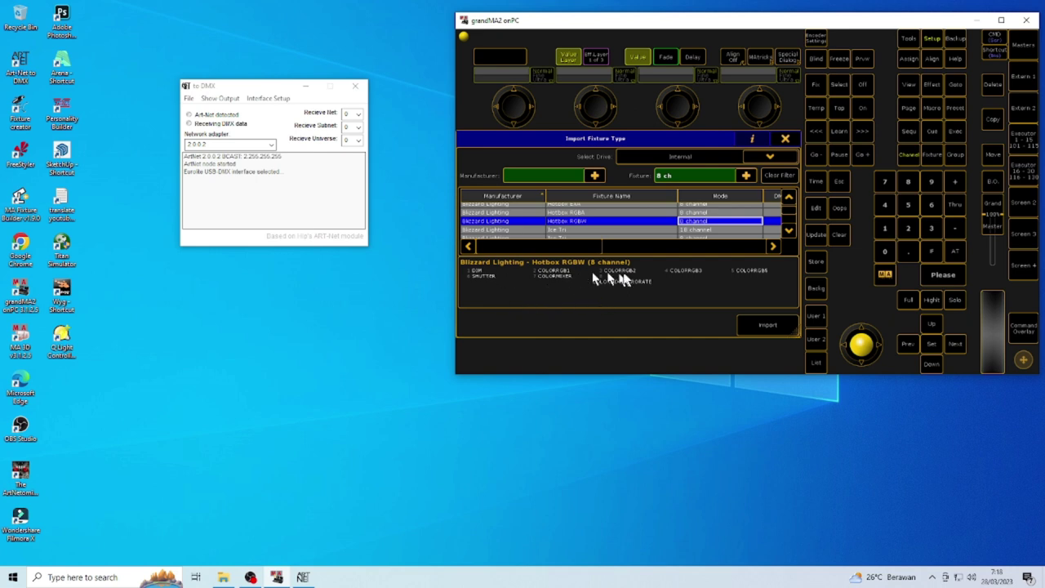
pyautogui.click(766, 325)
# Add the Hotbox RGBW to the lightingsshow layer as fixture 1 patched at 1.001, and leave the setup with the patch changes applied
pyautogui.click(600, 323)
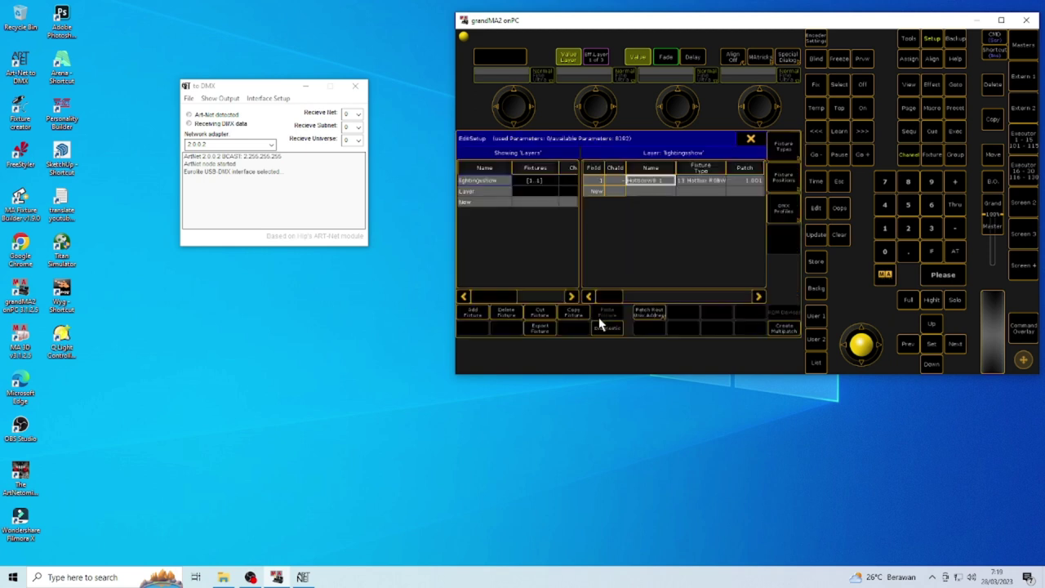
pyautogui.click(749, 146)
pyautogui.click(565, 251)
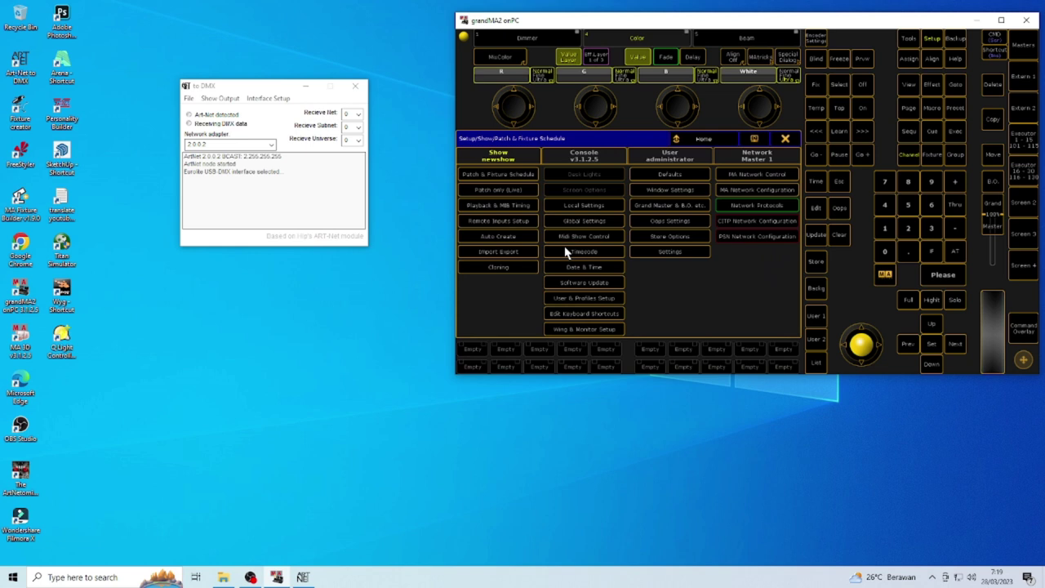
pyautogui.click(784, 139)
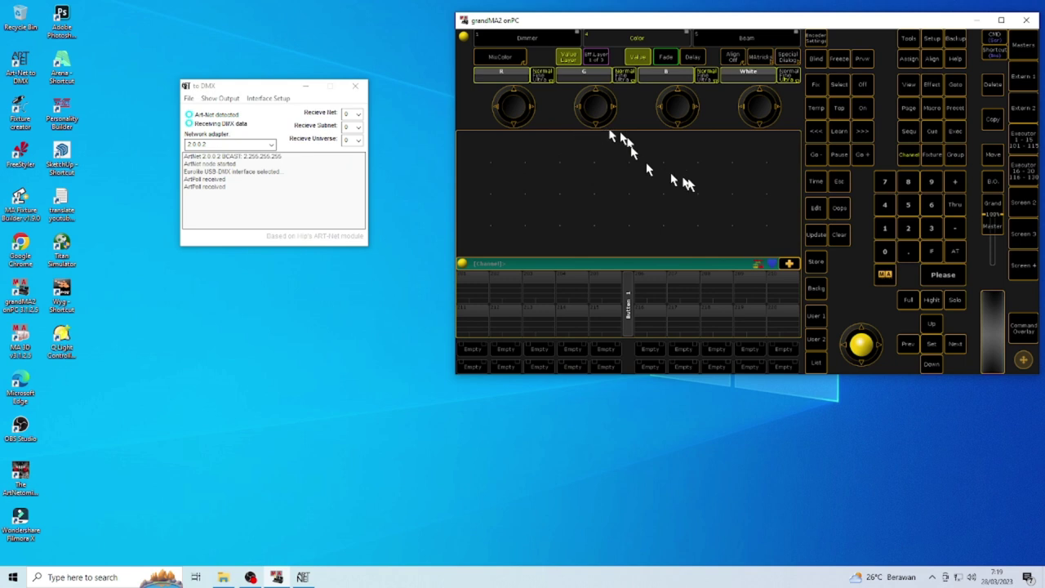
# Create a Fixture sheet window in the empty screen area, select the Hotbox fixture and turn on its dimmer
pyautogui.click(551, 157)
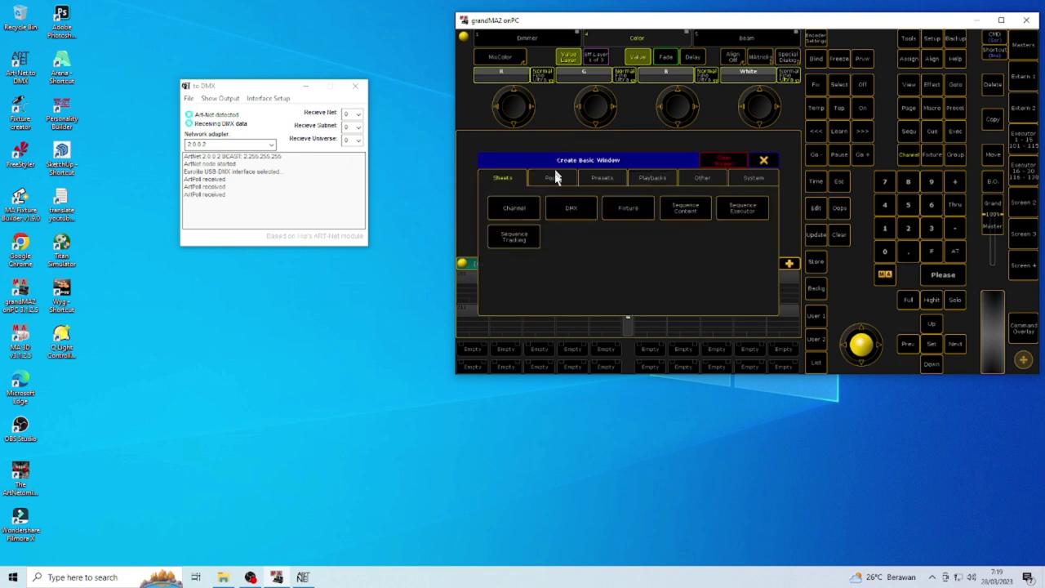
pyautogui.click(620, 209)
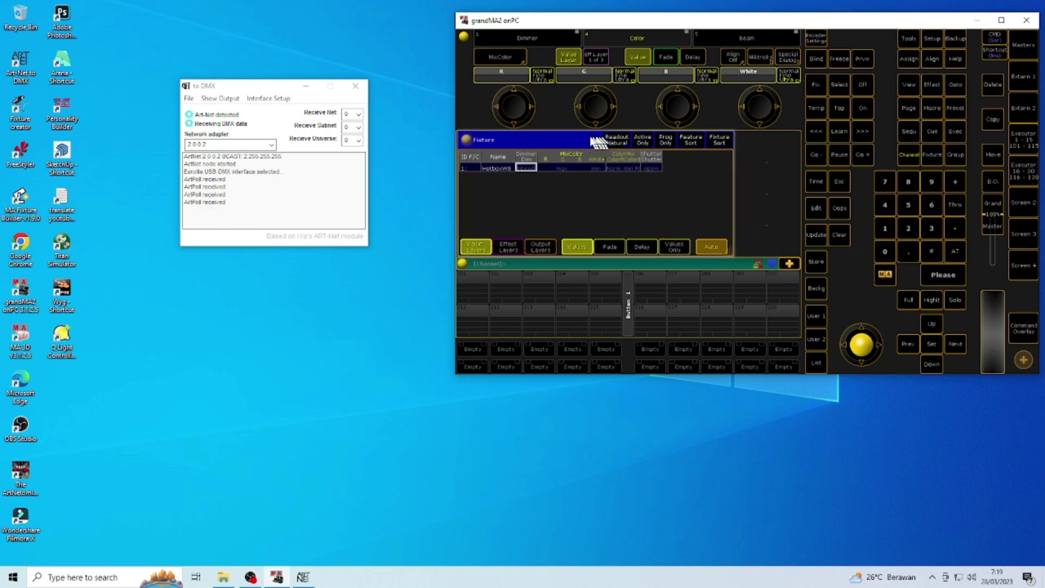
pyautogui.click(481, 169)
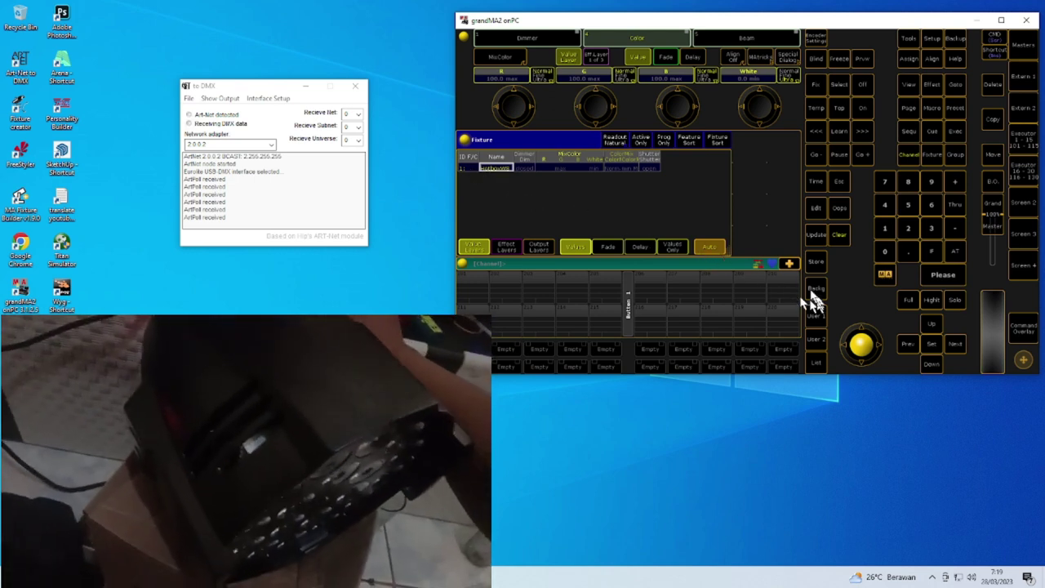
pyautogui.click(954, 252)
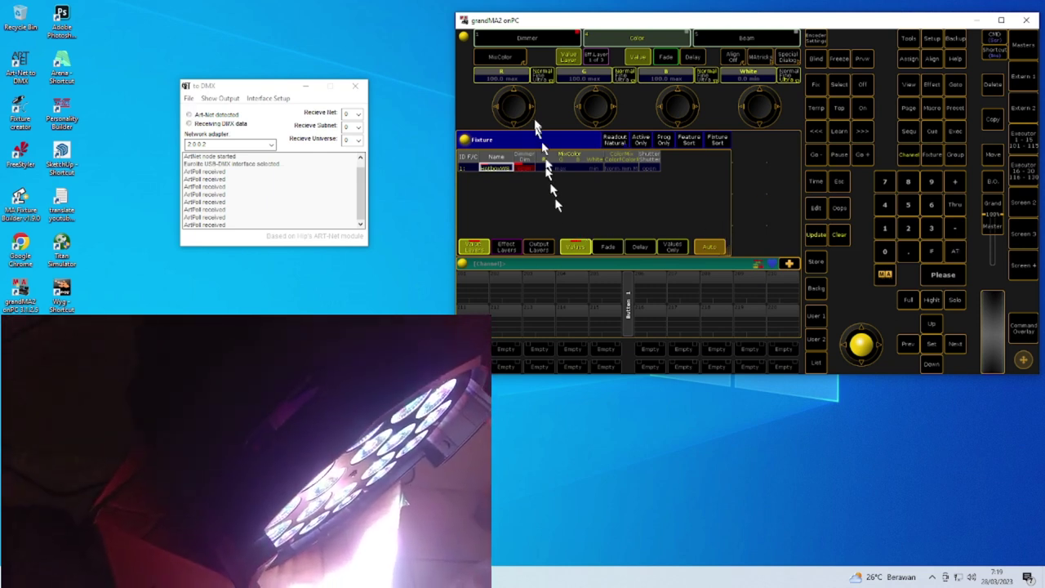
# Test the light's DMX response by varying the fixture's red, green and blue levels, and clear the programmer
pyautogui.scroll(-10, 512, 113)
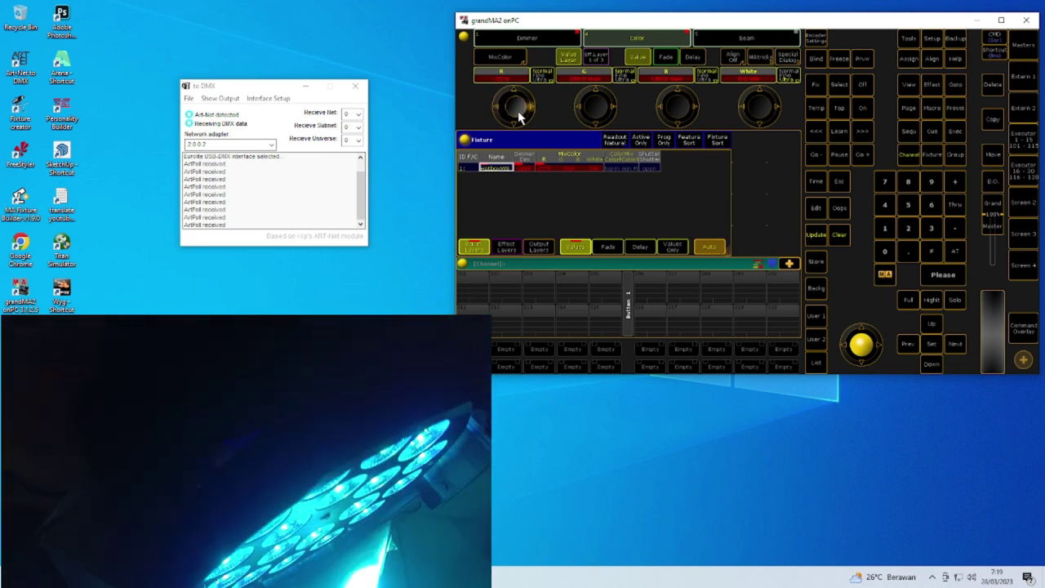
pyautogui.scroll(3, 519, 116)
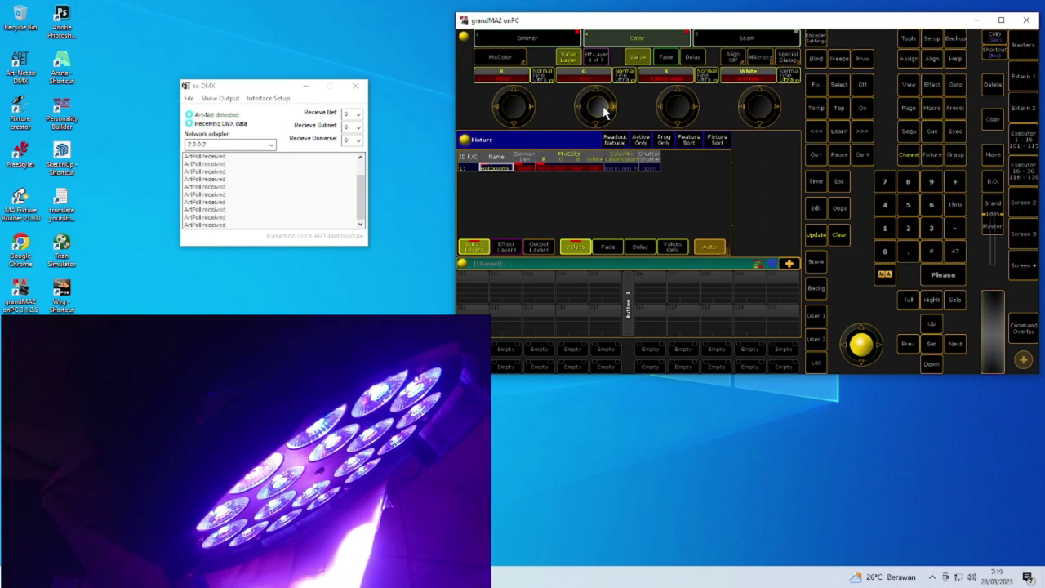
pyautogui.scroll(2, 605, 112)
pyautogui.scroll(2, 605, 112)
pyautogui.scroll(-2, 604, 111)
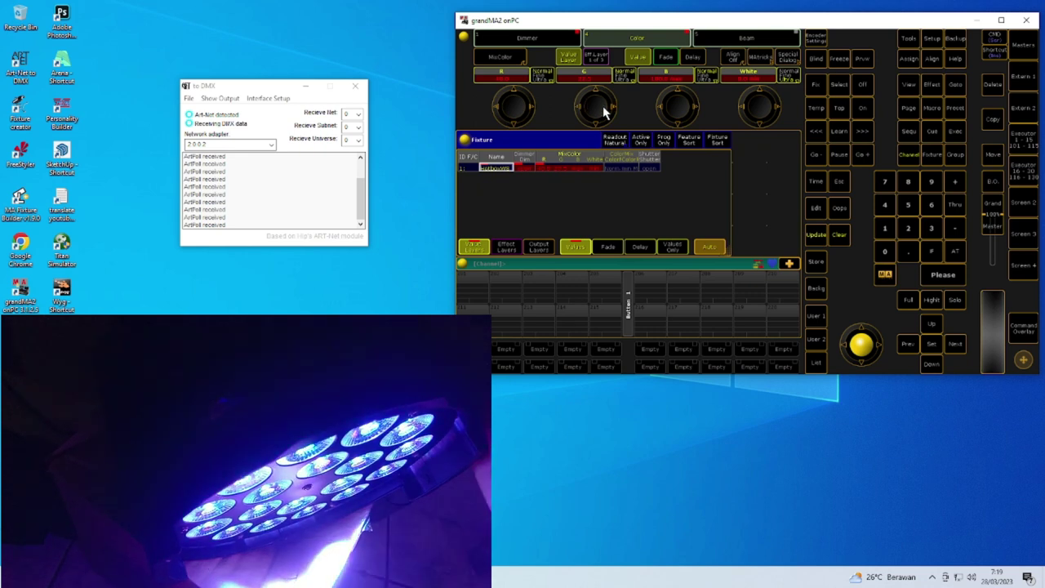
pyautogui.click(605, 112)
pyautogui.click(605, 112)
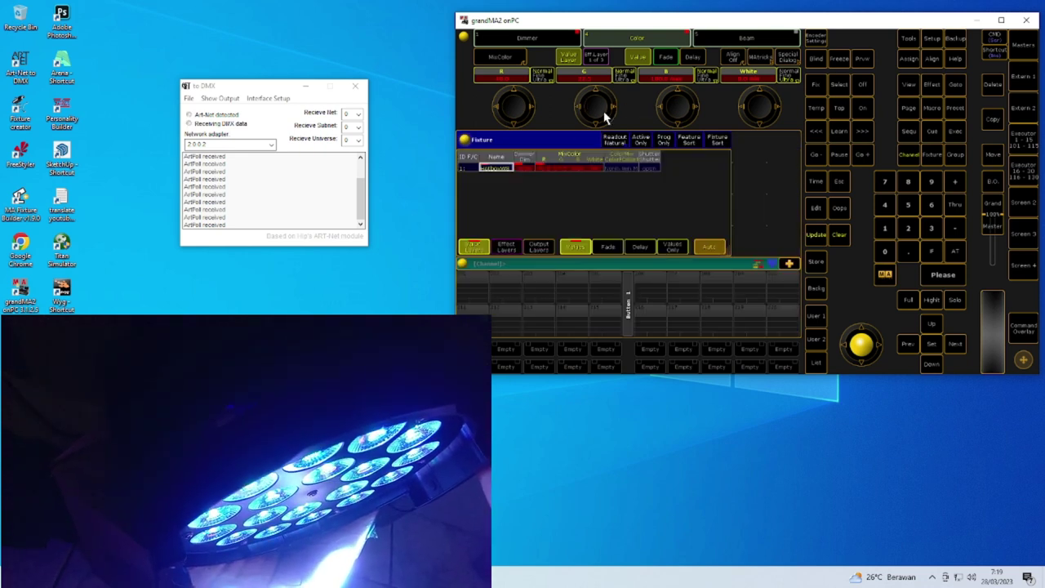
pyautogui.scroll(-2, 680, 106)
pyautogui.scroll(2, 681, 106)
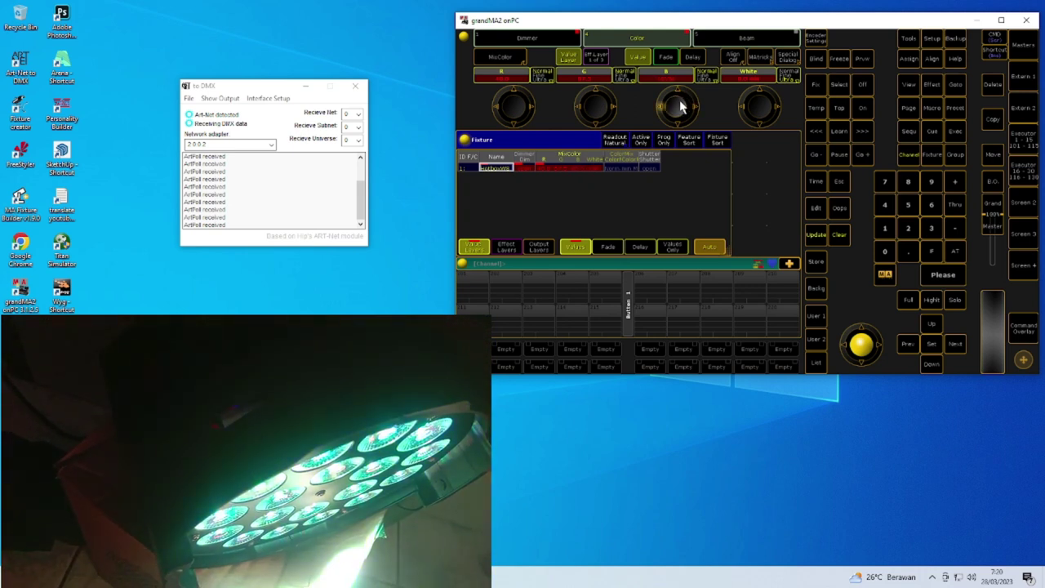
pyautogui.scroll(-2, 681, 106)
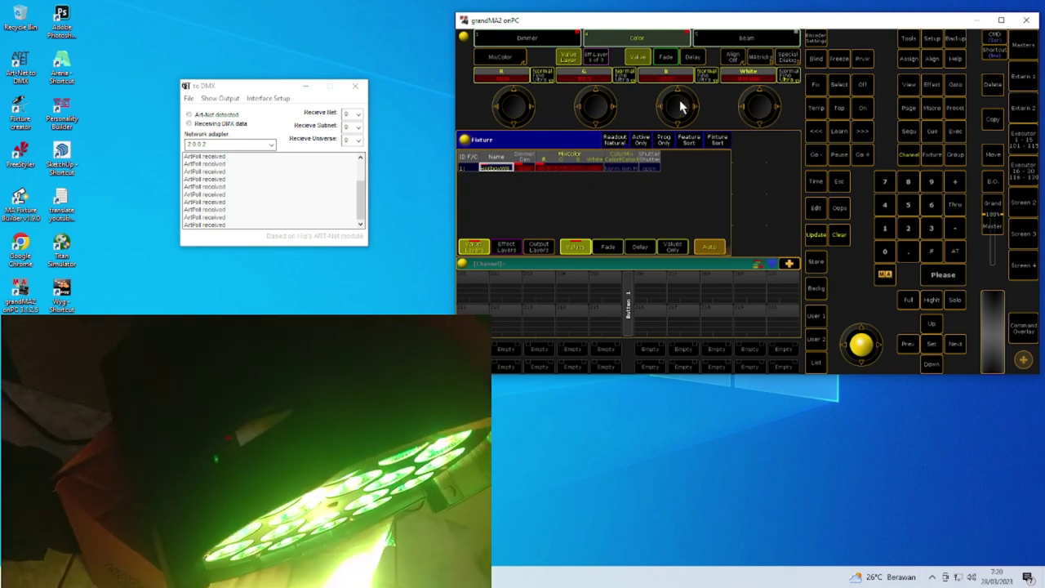
pyautogui.scroll(2, 764, 115)
pyautogui.scroll(-2, 763, 114)
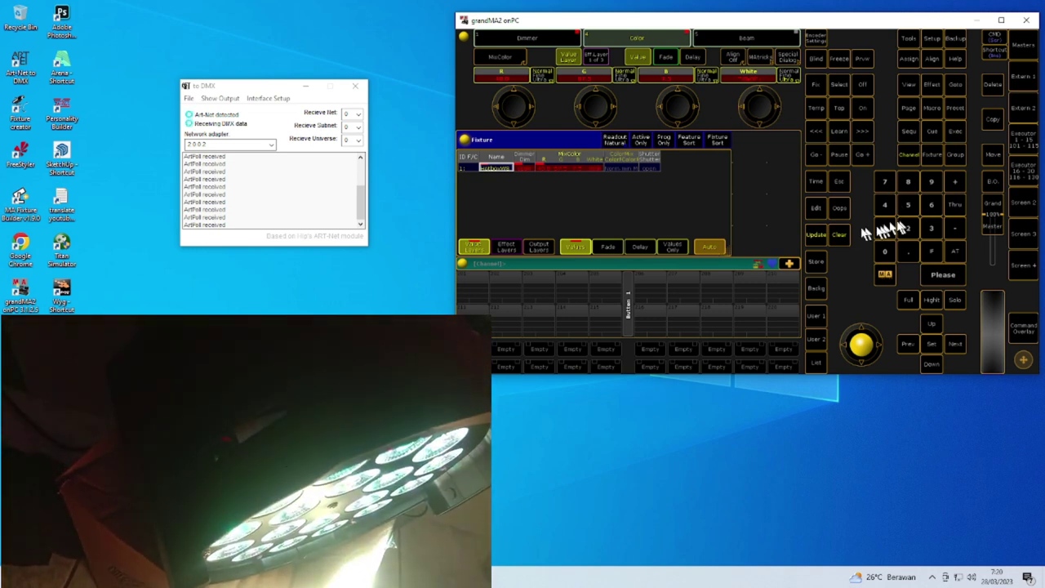
pyautogui.click(838, 234)
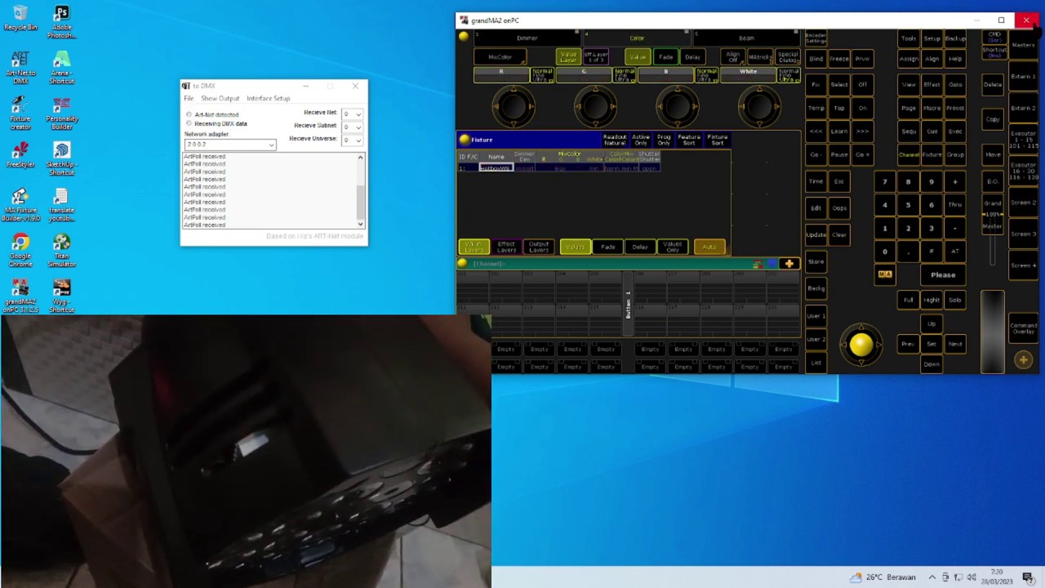
# Shut down grandMA2 onPC with its showfile saved, and exit Art-Net to DMX
pyautogui.click(1028, 21)
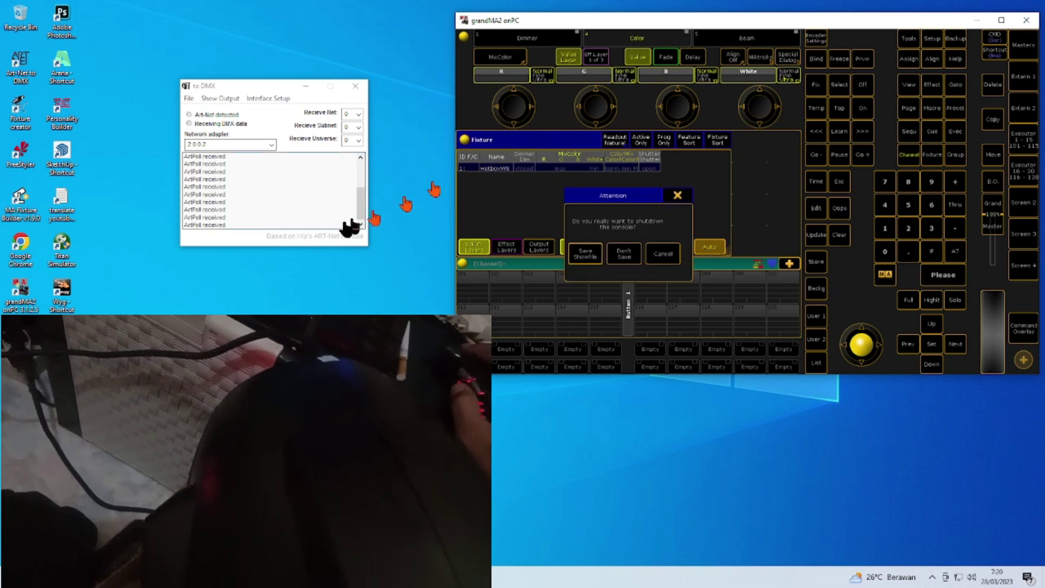
pyautogui.click(595, 252)
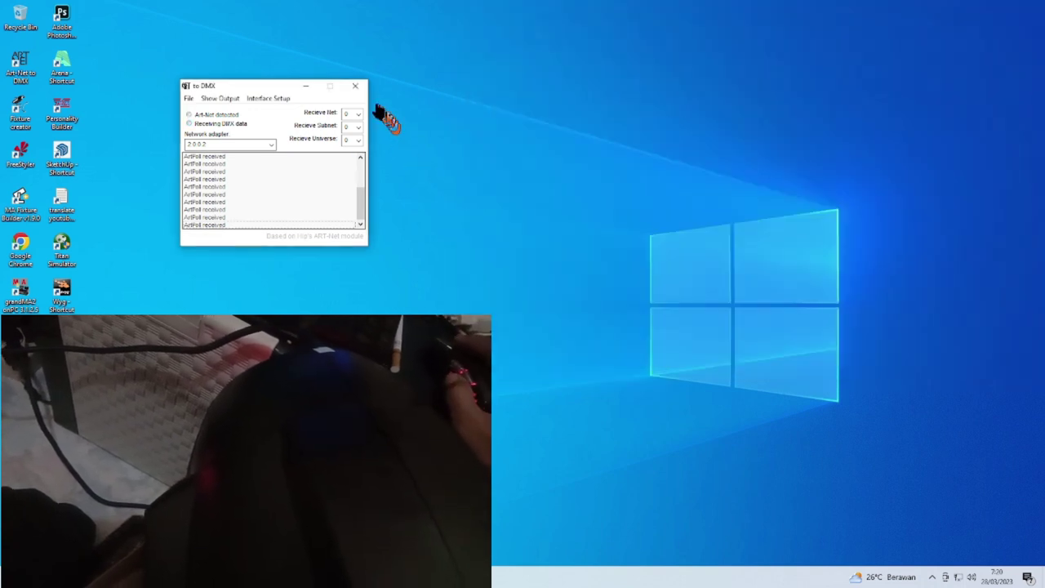
pyautogui.click(190, 99)
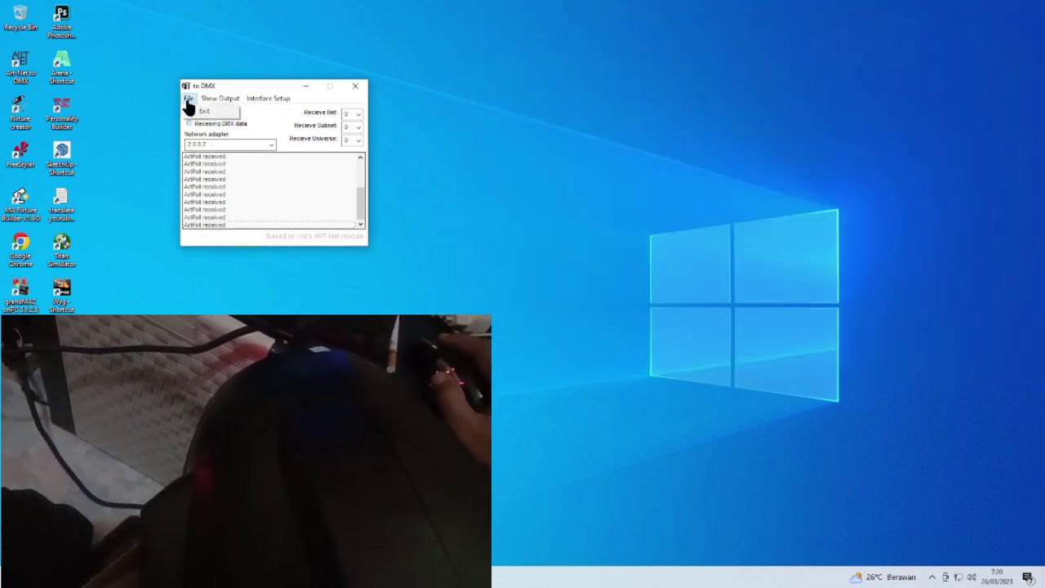